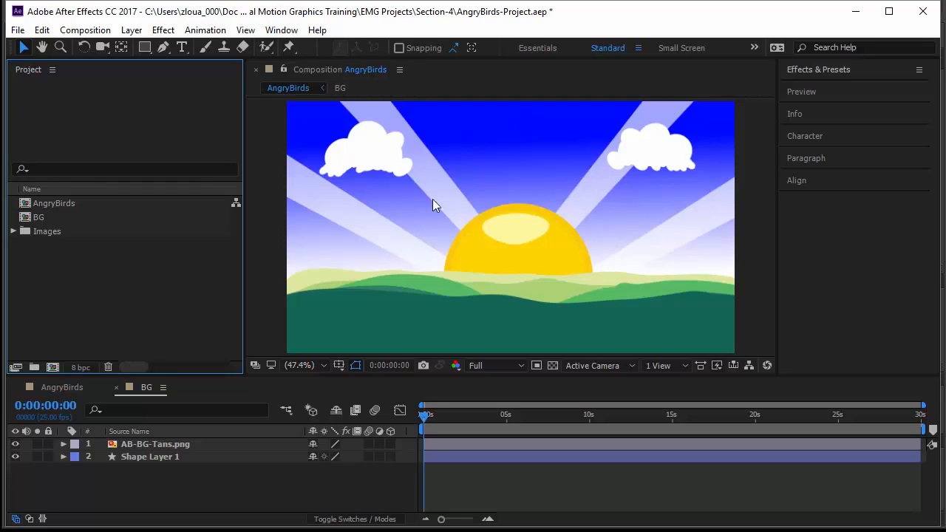
# Import the ABirds Illustrator file into the project as Composition - Retain Layer Sizes.
pyautogui.rightClick(119, 260)
pyautogui.moveTo(150, 342)
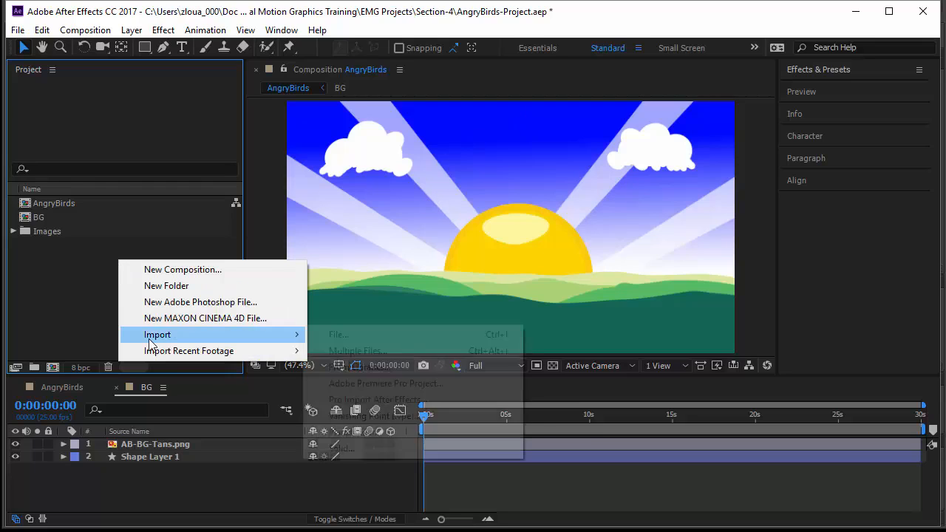
pyautogui.click(325, 334)
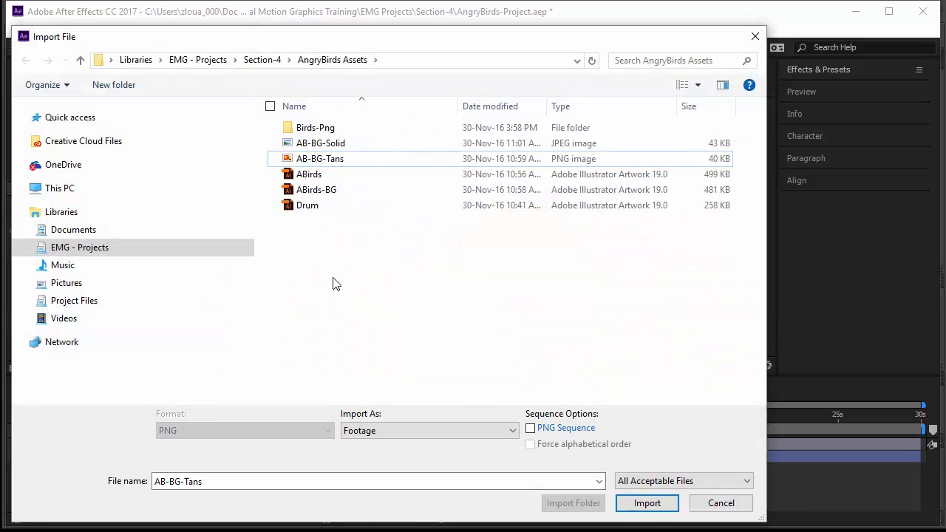
pyautogui.click(312, 178)
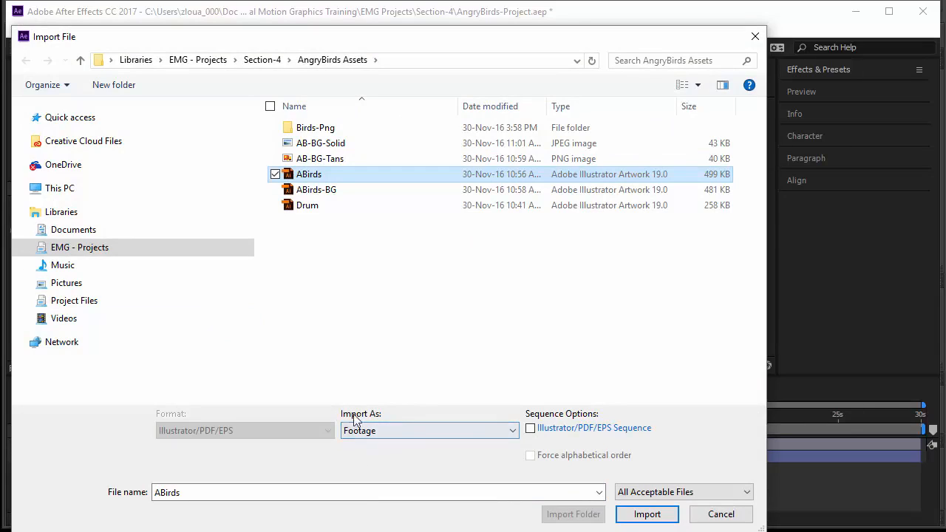
pyautogui.click(384, 430)
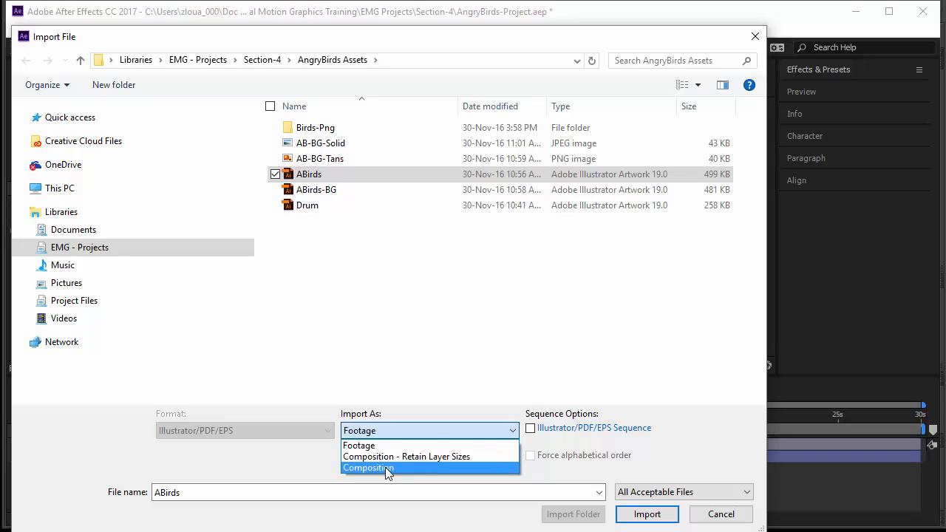
pyautogui.click(390, 457)
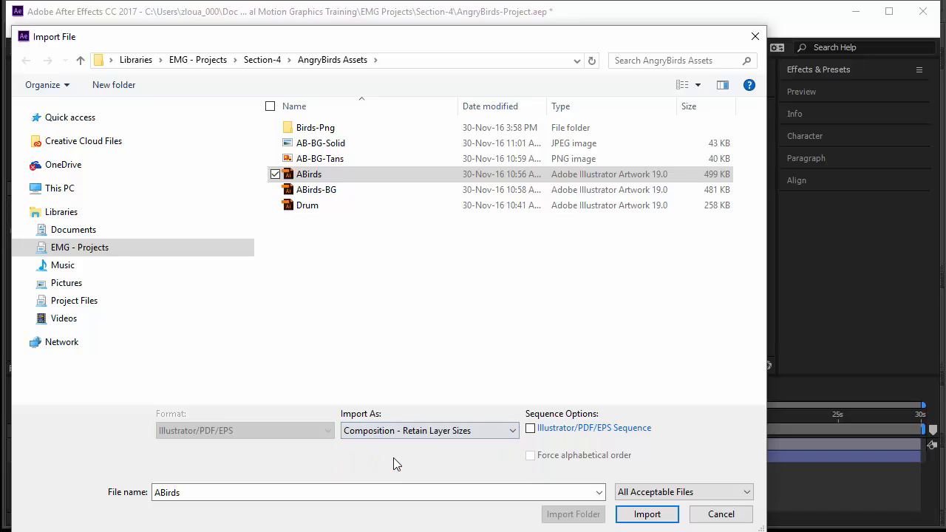
pyautogui.click(647, 514)
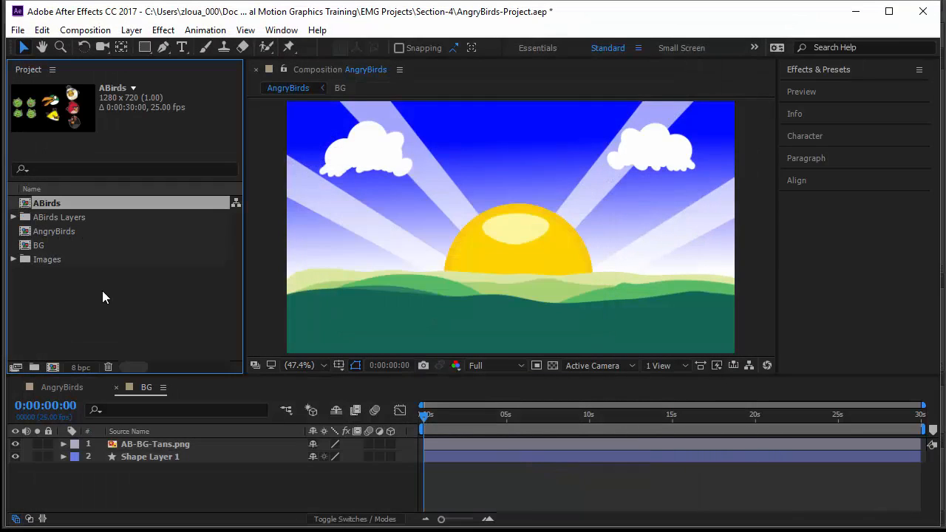
# Open the ABirds composition and select its birds and green pigs one by one to examine them as separate layers.
pyautogui.doubleClick(68, 205)
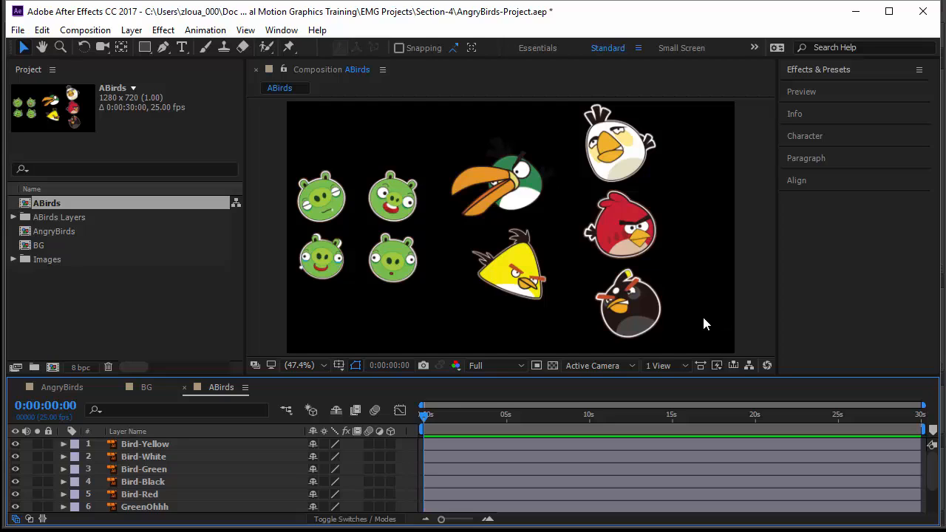
pyautogui.click(607, 155)
pyautogui.click(621, 222)
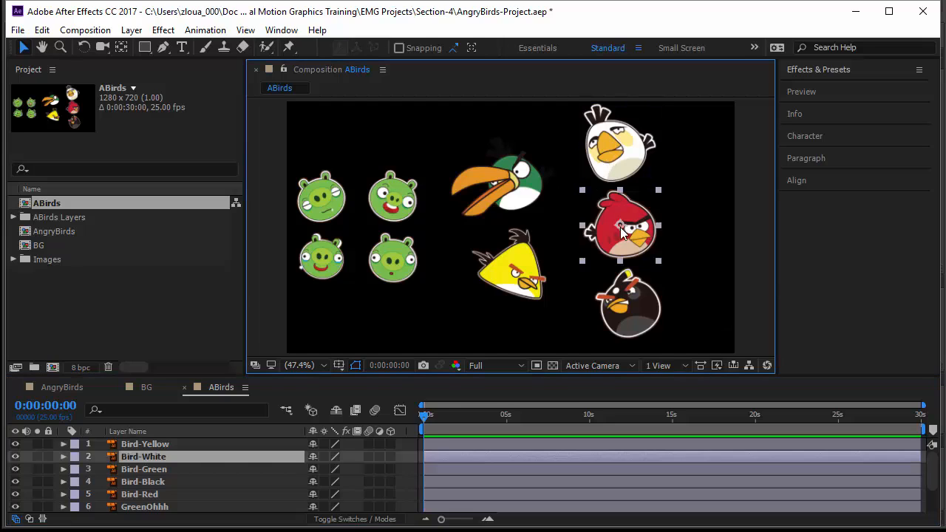
pyautogui.click(631, 295)
pyautogui.click(523, 280)
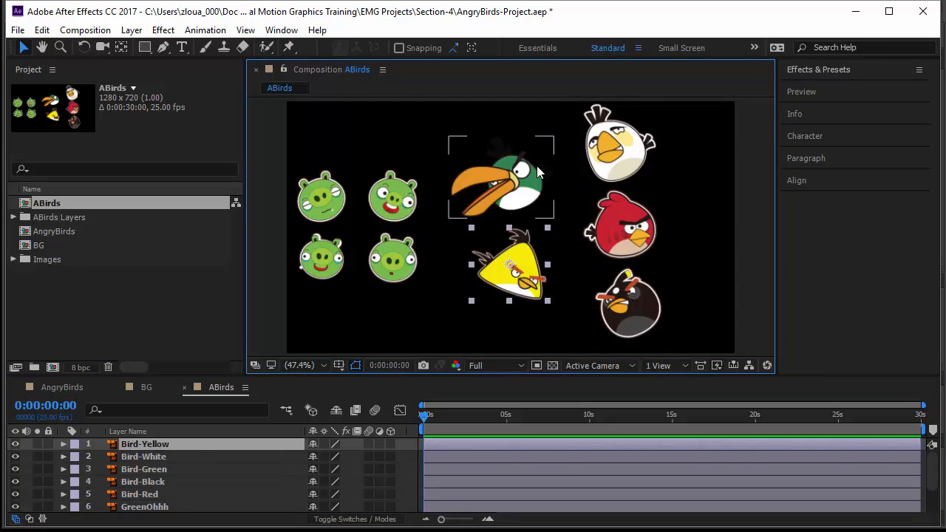
pyautogui.click(527, 189)
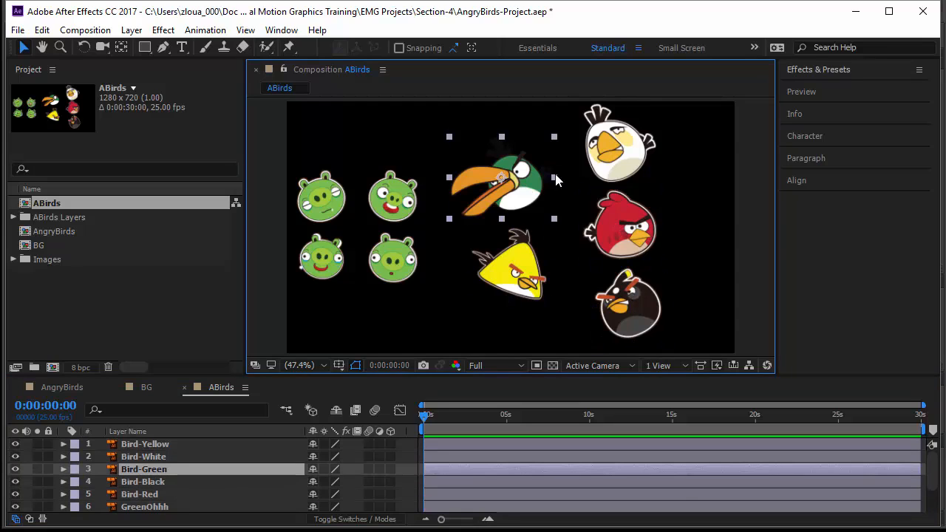
pyautogui.click(623, 165)
pyautogui.click(623, 224)
pyautogui.click(624, 307)
pyautogui.click(537, 290)
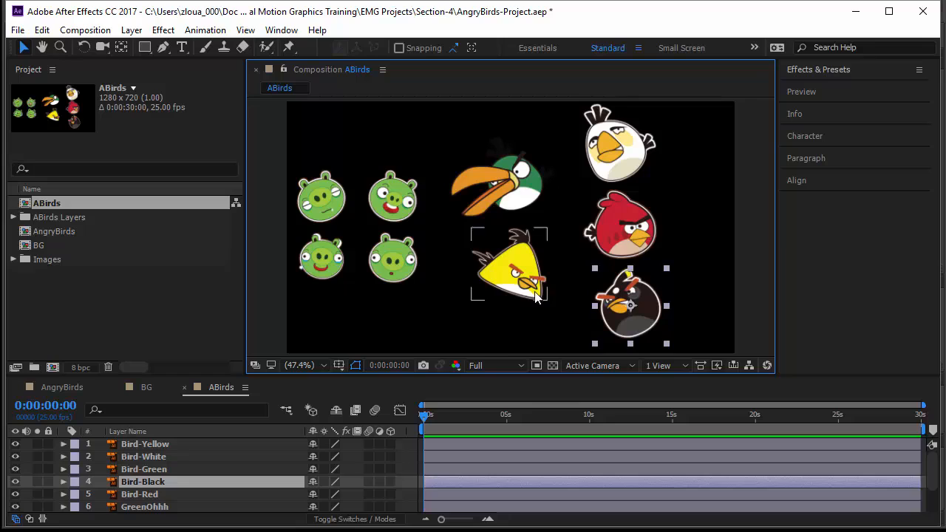
pyautogui.click(523, 209)
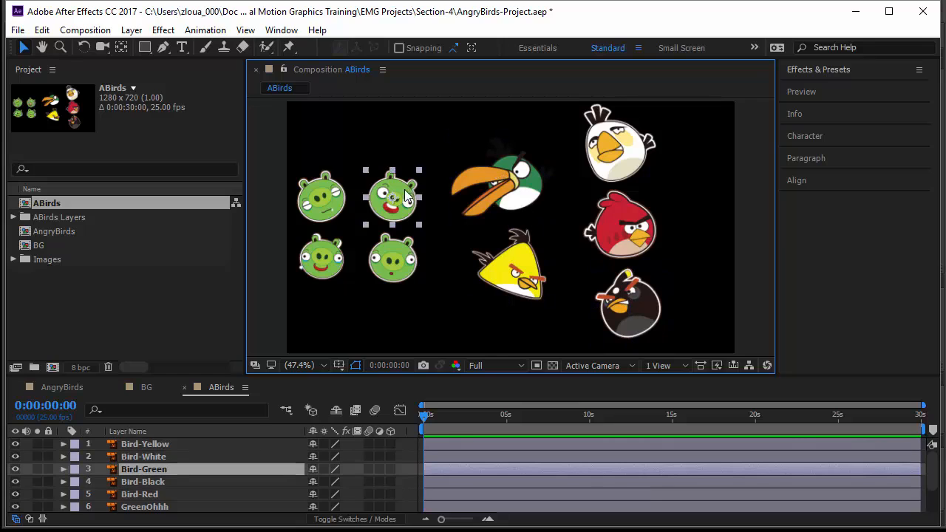
pyautogui.click(315, 212)
pyautogui.click(321, 255)
pyautogui.click(392, 258)
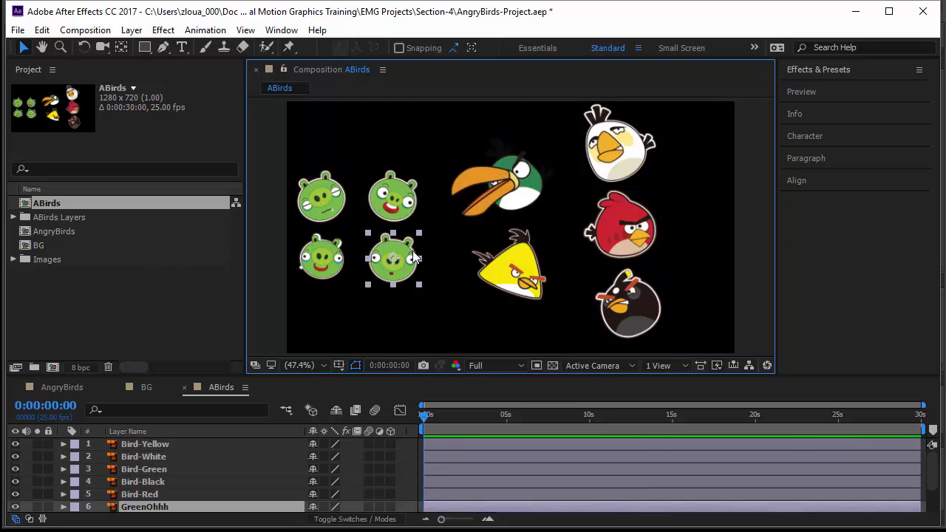
# Expand the ABirds Layers folder and examine the individual bird and pig footage items inside it.
pyautogui.click(33, 219)
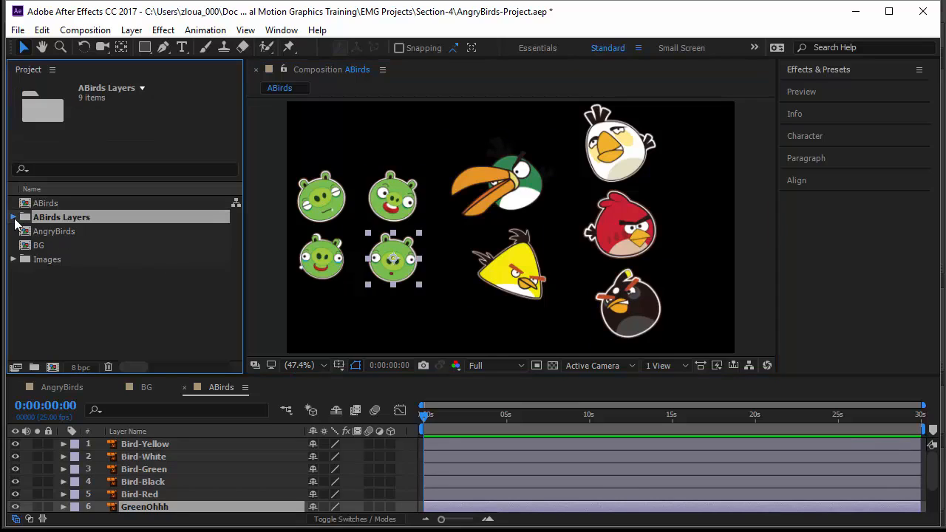
pyautogui.click(14, 218)
pyautogui.click(98, 230)
pyautogui.click(102, 243)
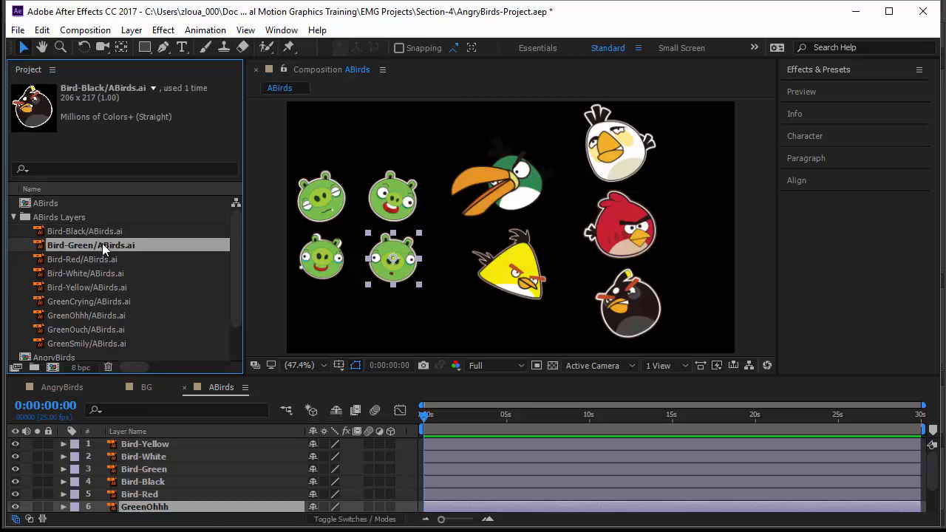
pyautogui.click(103, 269)
pyautogui.click(104, 286)
pyautogui.click(103, 315)
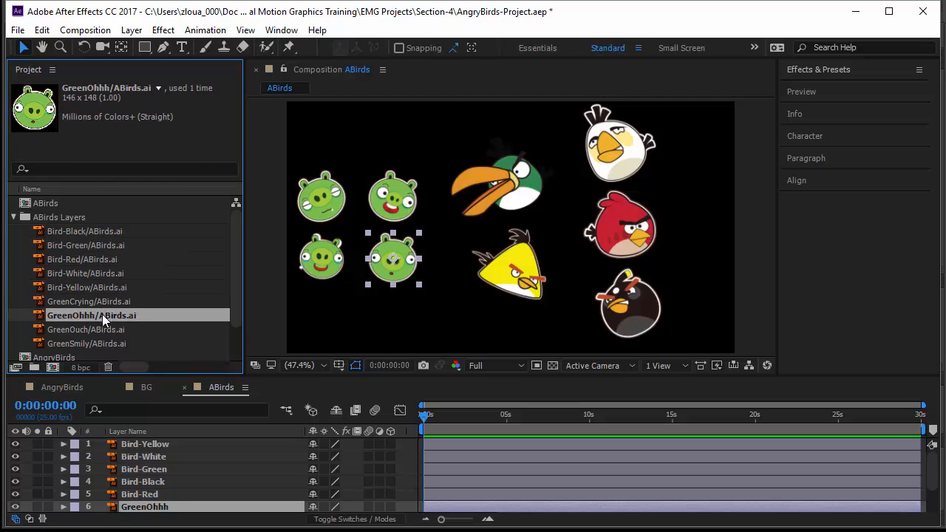
pyautogui.click(108, 329)
pyautogui.click(110, 342)
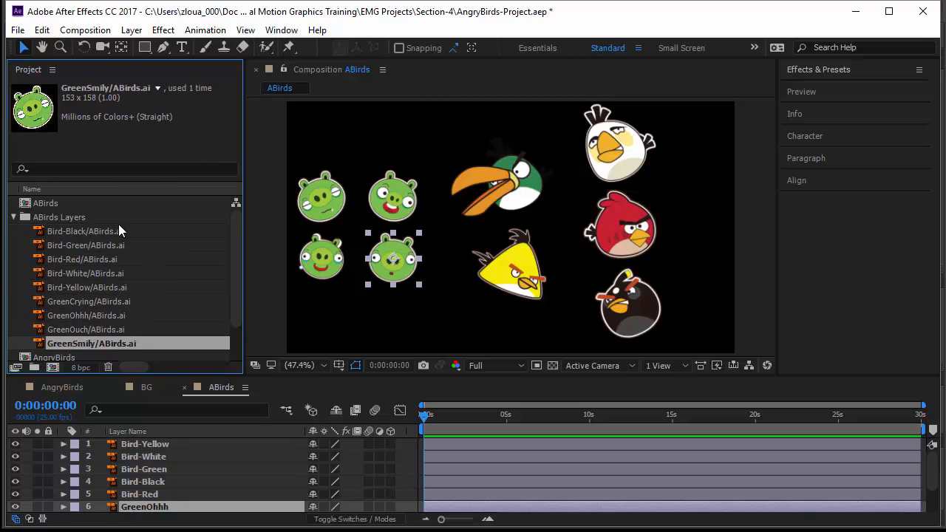
pyautogui.click(79, 231)
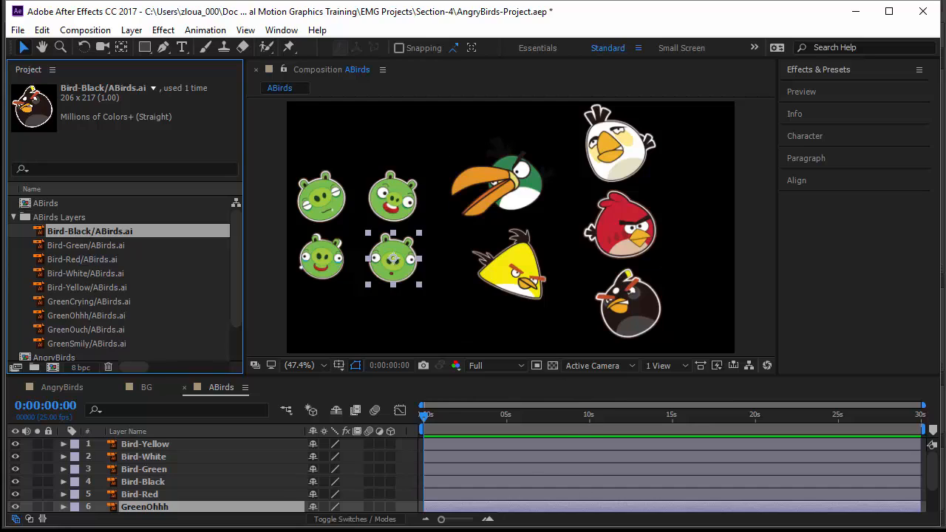
# Switch to Illustrator and examine how ABirds.ai is layered, including the groups inside the Bird-Yellow layer.
pyautogui.hotkey('alt', 'Tab')
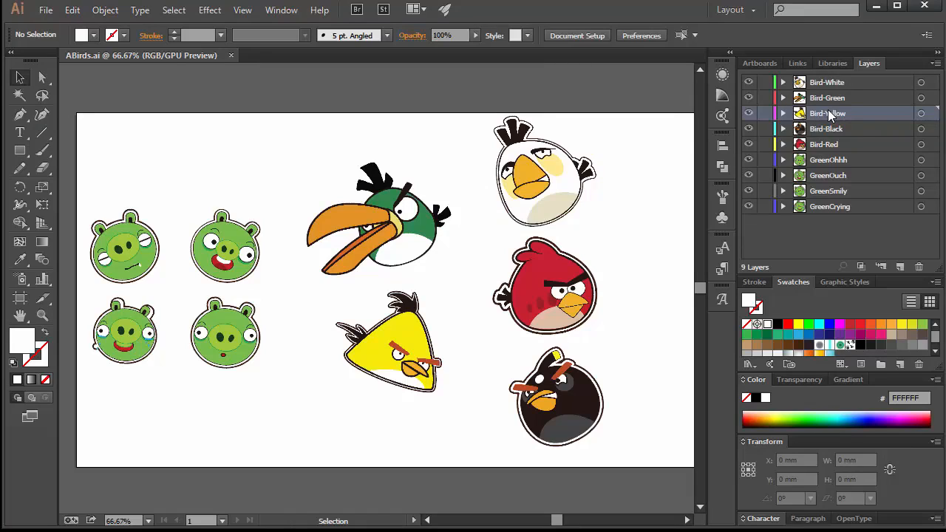
pyautogui.click(784, 113)
pyautogui.click(821, 132)
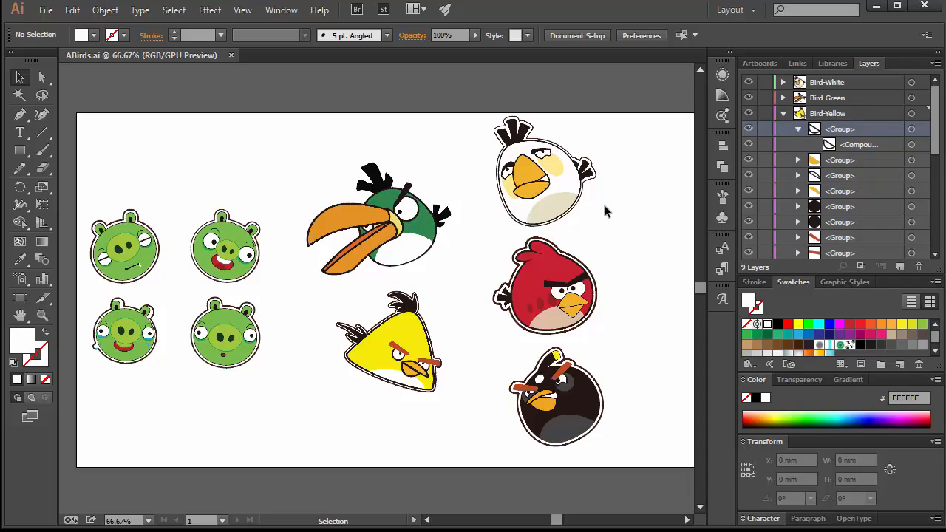
pyautogui.click(783, 113)
pyautogui.click(820, 114)
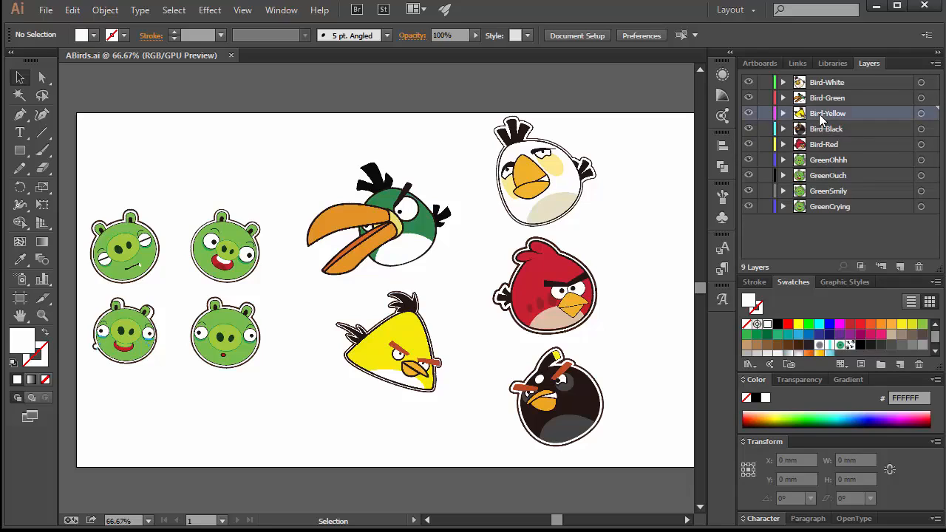
pyautogui.click(818, 129)
pyautogui.click(817, 144)
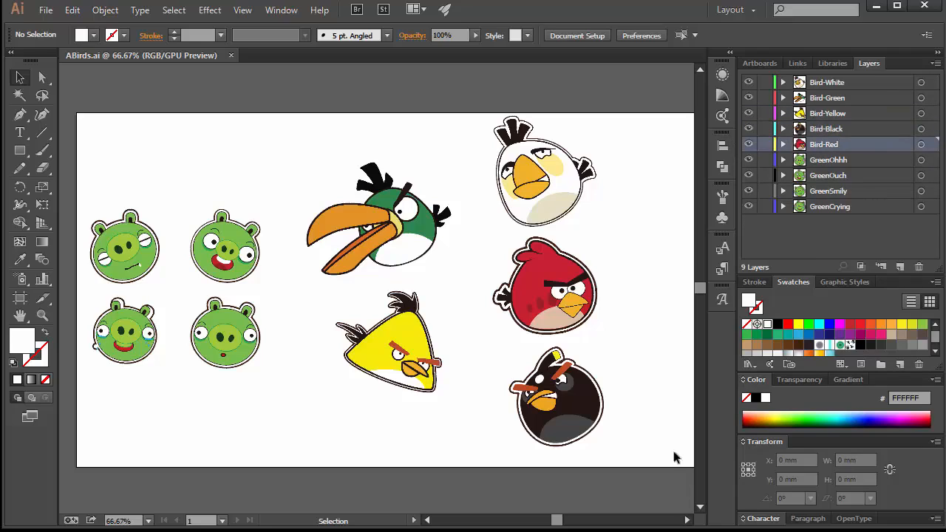
# Switch back to After Effects, review the imported bird layers and collapse the ABirds Layers folder.
pyautogui.hotkey('alt', 'Tab')
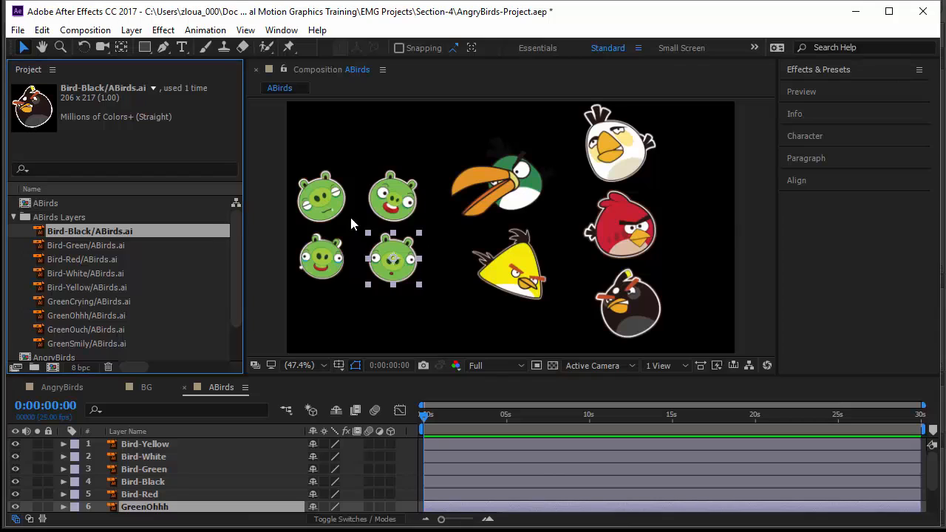
pyautogui.click(77, 264)
pyautogui.click(82, 275)
pyautogui.click(83, 301)
pyautogui.click(57, 218)
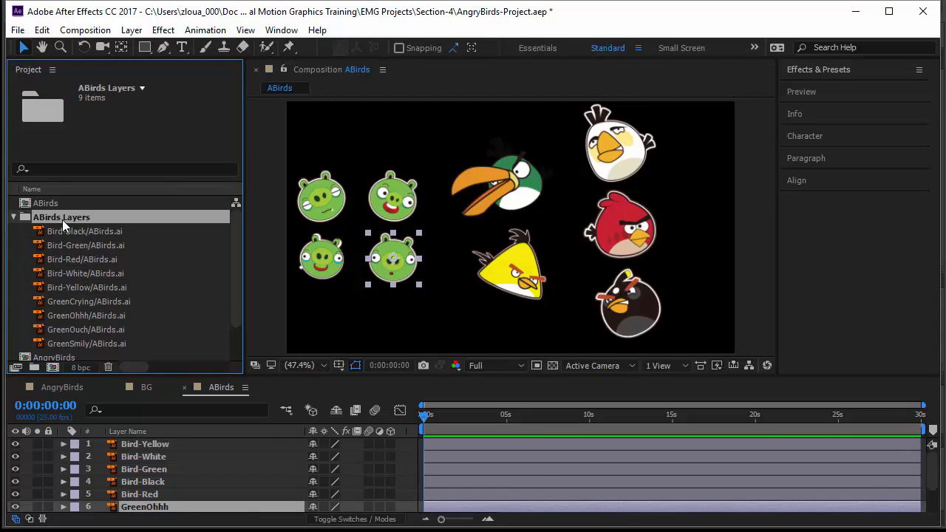
pyautogui.click(14, 217)
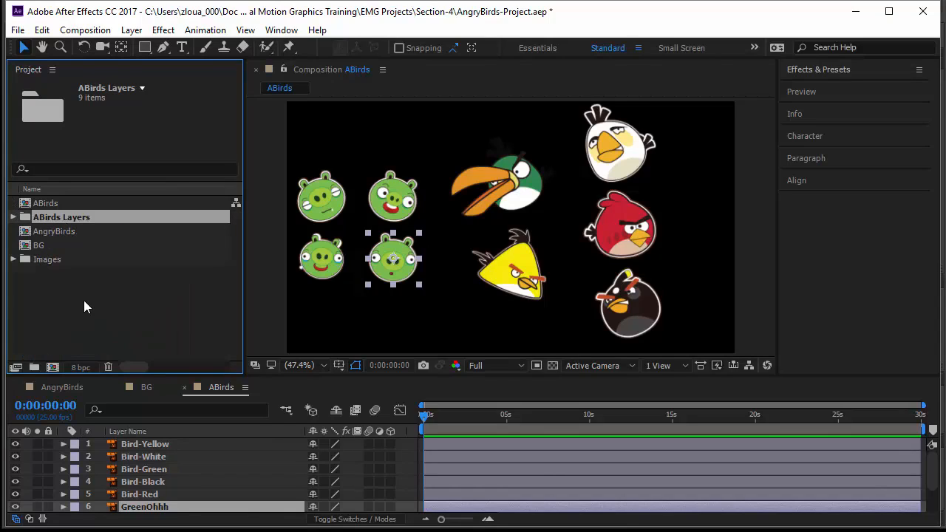
pyautogui.click(614, 151)
pyautogui.click(610, 248)
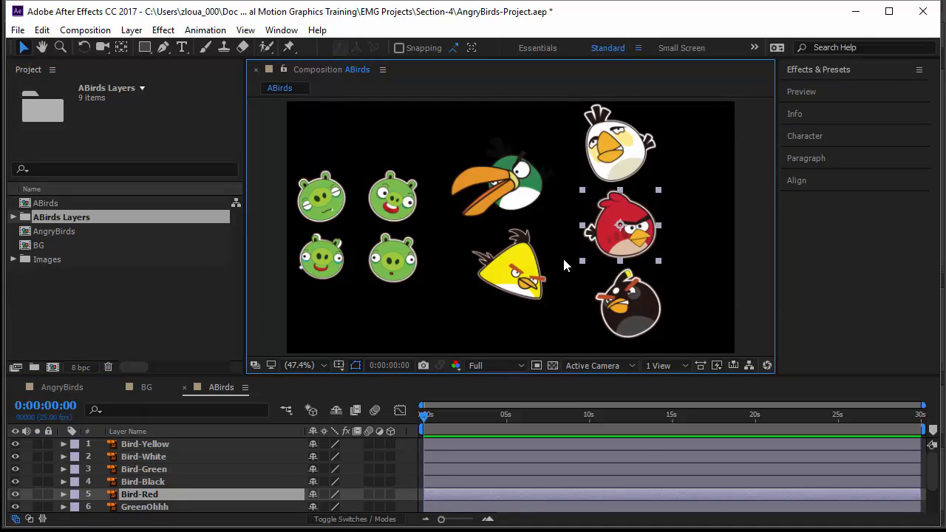
# Create a new project folder named Birds-Png.
pyautogui.click(34, 366)
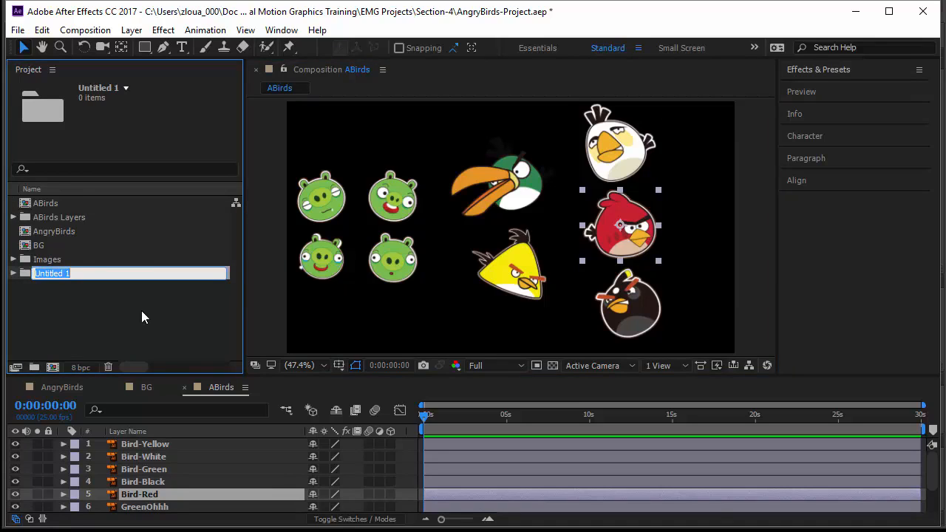
pyautogui.write('Birds-Png')
pyautogui.press('Return')
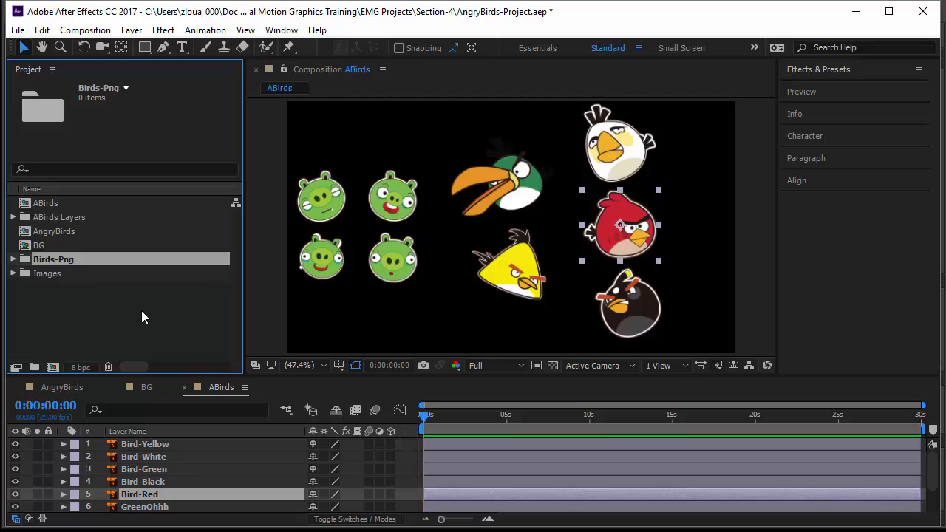
# Import all the PNG images, ABirds_03 to ABirds_25, from the Birds-Png asset folder as footage into the Birds-Png project folder.
pyautogui.hotkey('ctrl', 'i')
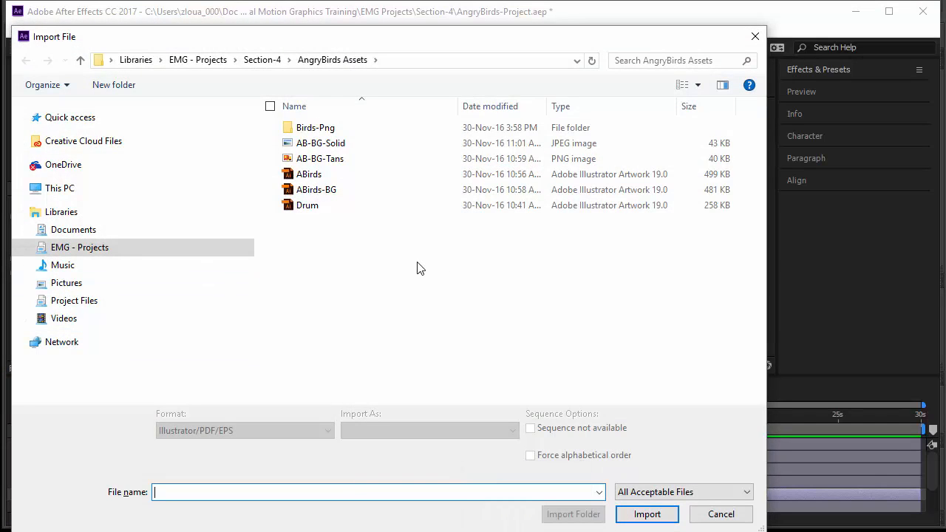
pyautogui.doubleClick(361, 137)
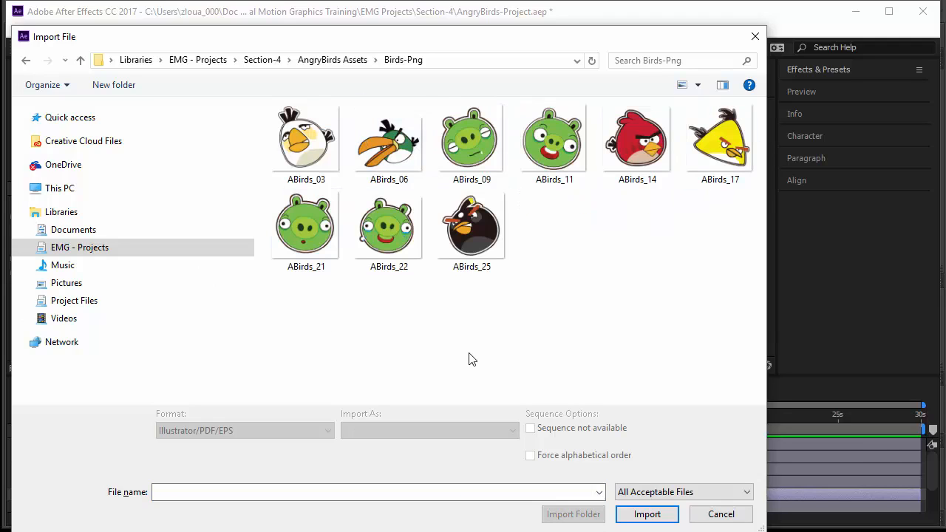
pyautogui.moveTo(311, 317); pyautogui.dragTo(707, 127)
pyautogui.click(407, 431)
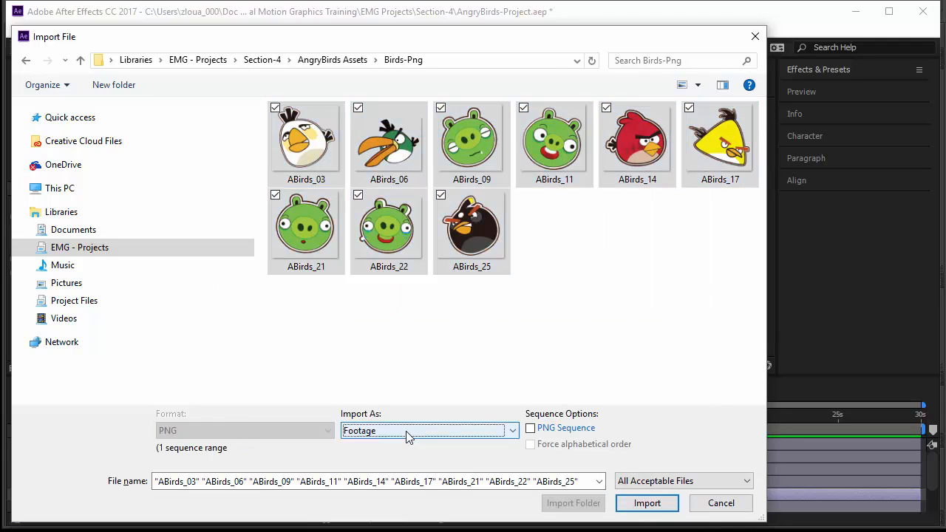
pyautogui.click(634, 503)
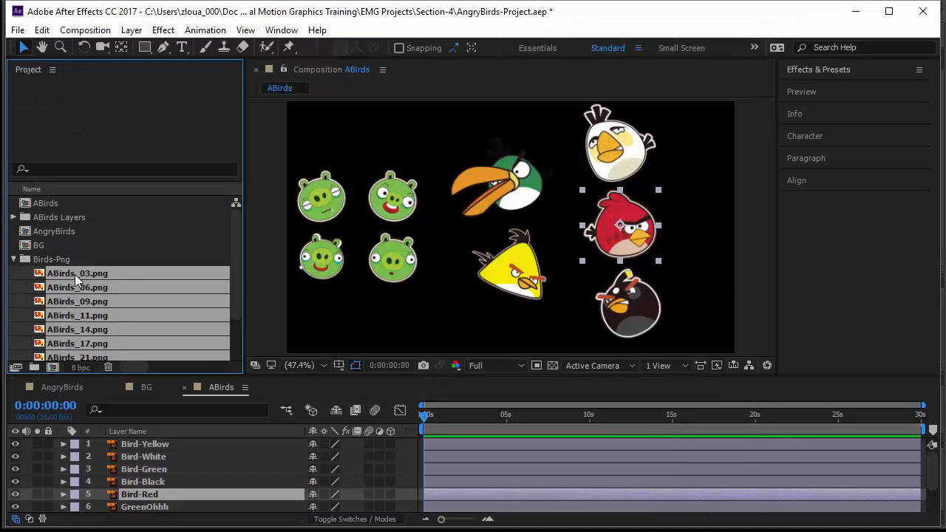
# Look over the imported PNG images in the Birds-Png project folder.
pyautogui.scroll(-1, 65, 255)
pyautogui.click(43, 217)
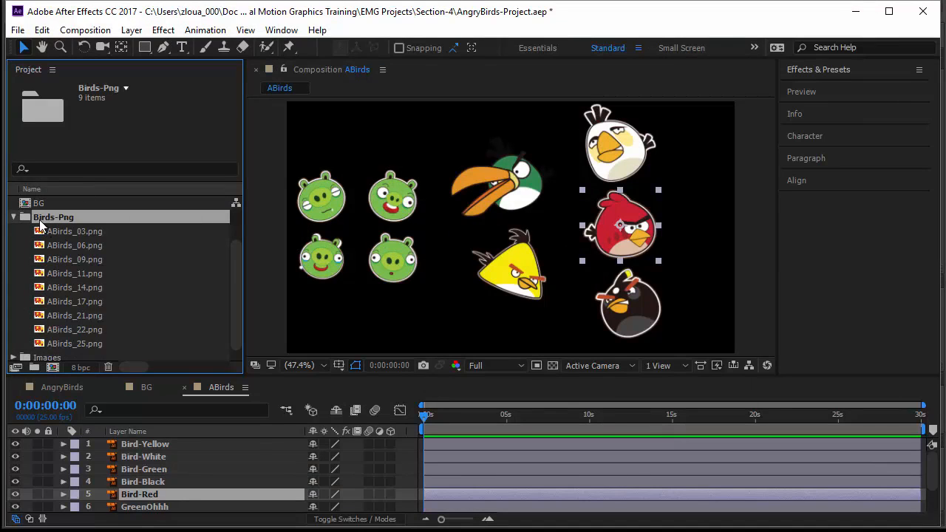
pyautogui.rightClick(40, 219)
pyautogui.click(11, 303)
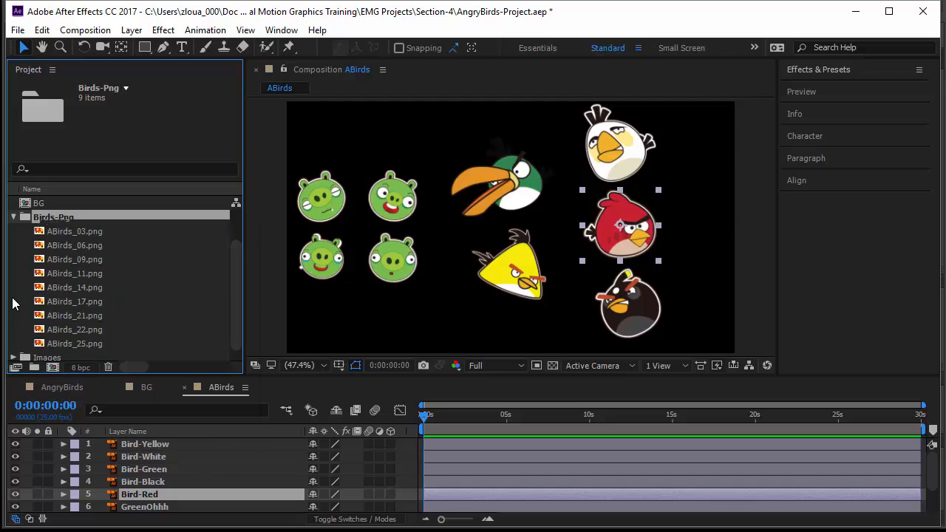
pyautogui.click(42, 220)
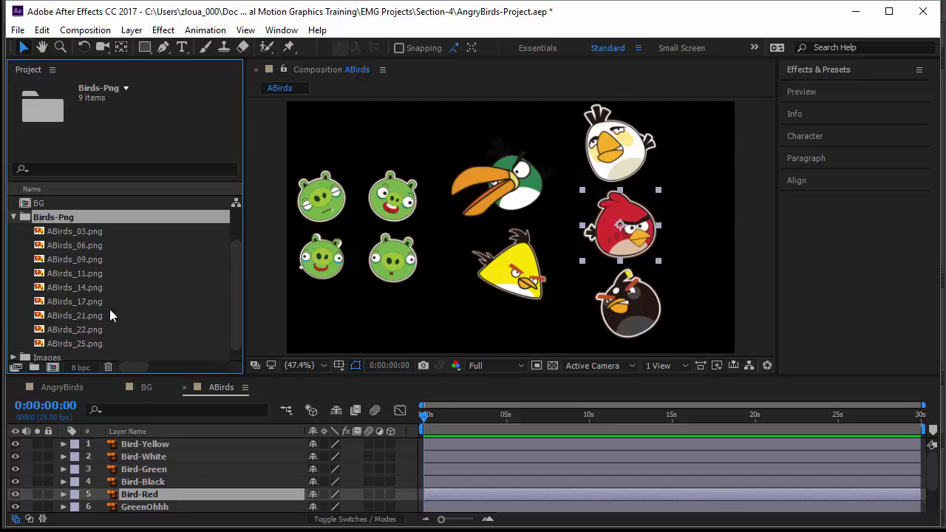
# Preview the ABirds_03.png and ABirds_06.png footage individually, including their transparent backgrounds, and close the footage view.
pyautogui.click(104, 233)
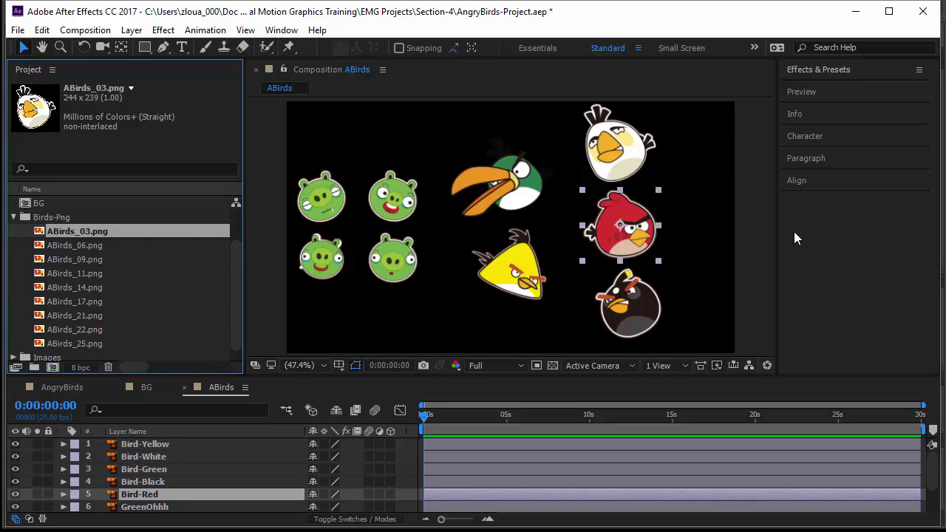
pyautogui.doubleClick(107, 231)
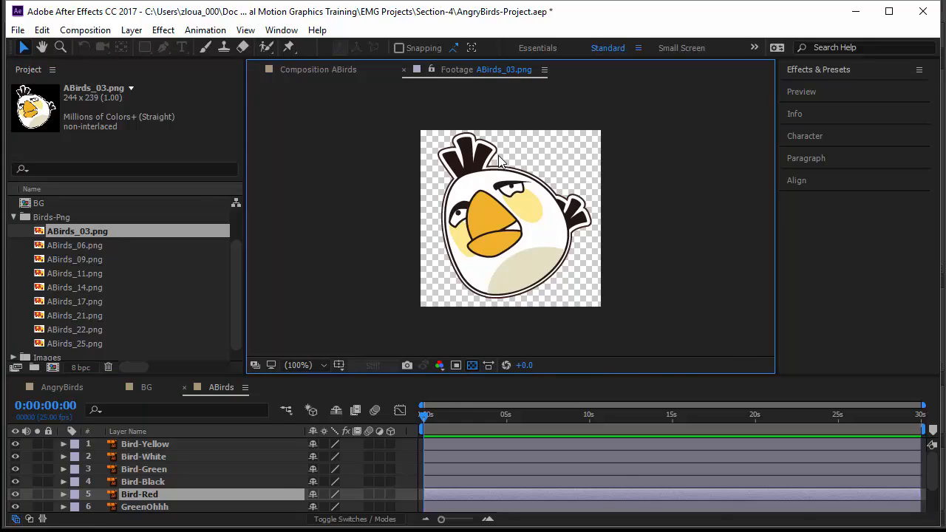
pyautogui.doubleClick(52, 250)
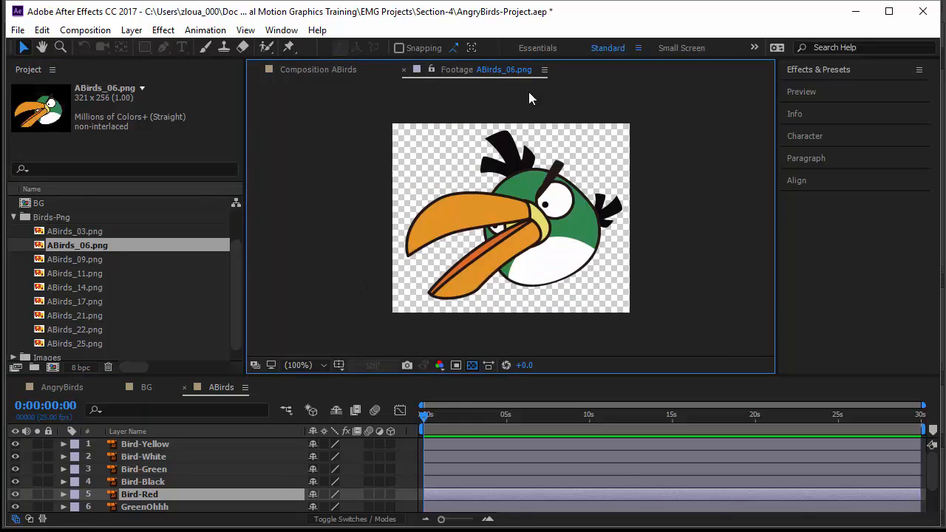
pyautogui.click(403, 71)
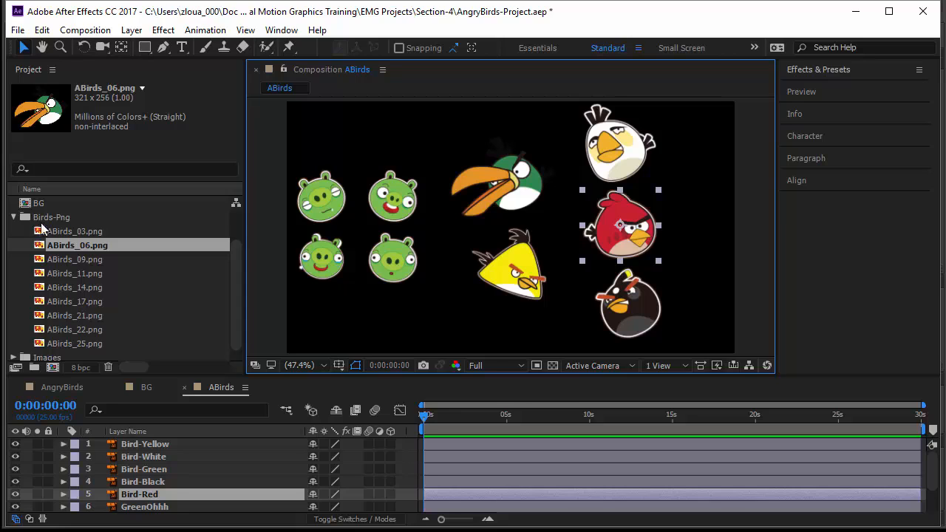
# Create a 1280 x 720, 25 fps, 30-second composition named Comp 1 and place ABirds_03.png in its left half.
pyautogui.click(54, 367)
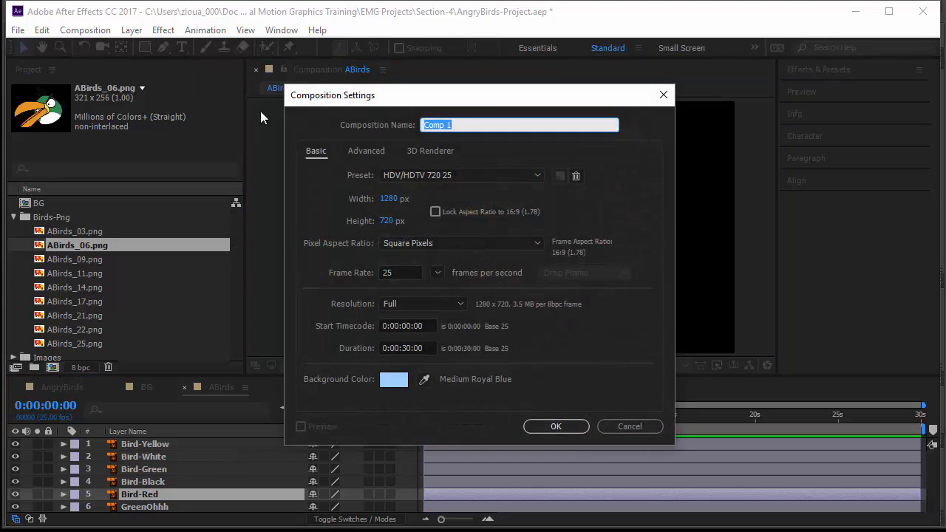
pyautogui.click(554, 427)
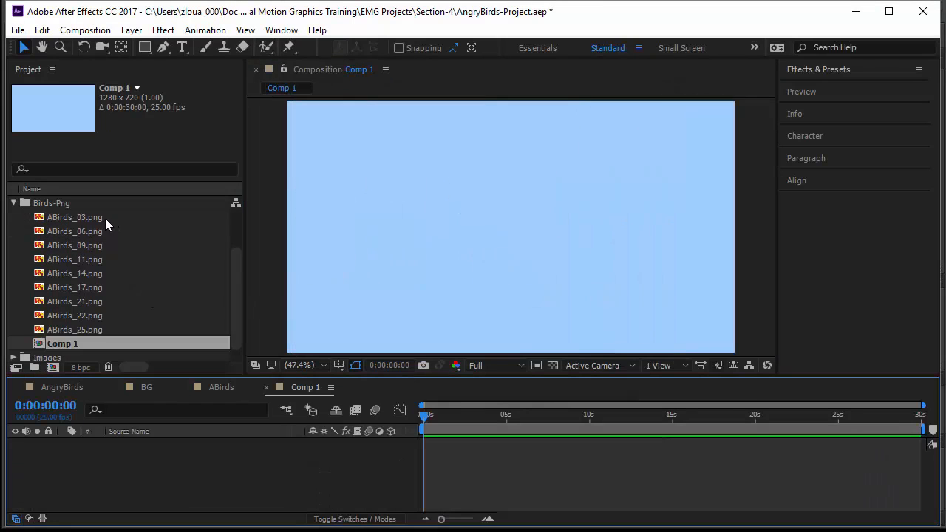
pyautogui.click(105, 218)
pyautogui.moveTo(107, 216); pyautogui.dragTo(389, 224)
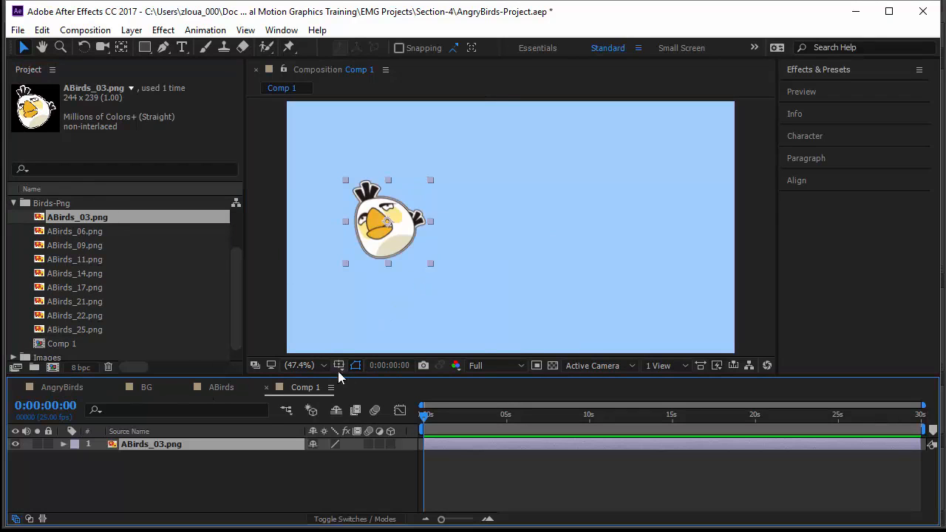
# Change the background color of Comp 1 to black.
pyautogui.rightClick(301, 388)
pyautogui.click(372, 114)
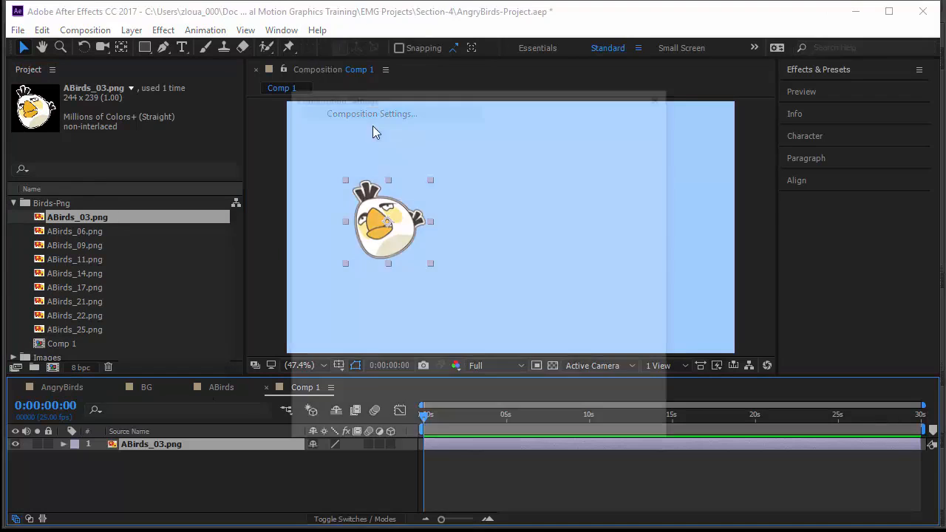
pyautogui.click(391, 379)
pyautogui.moveTo(178, 215); pyautogui.dragTo(17, 217)
pyautogui.click(338, 37)
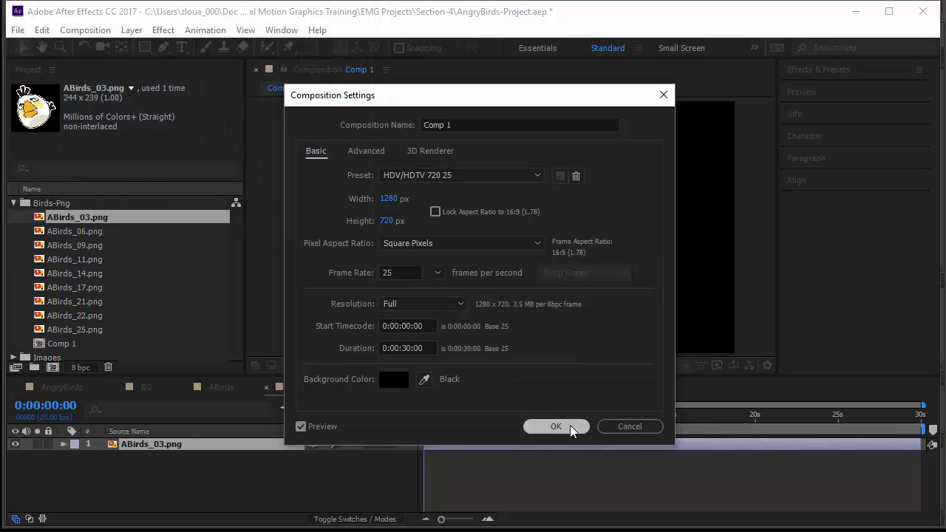
pyautogui.click(570, 427)
# Add Bird-White/ABirds.ai from the ABirds Layers folder to Comp 1 and move the ABirds_03.png bird beside it.
pyautogui.scroll(2, 100, 234)
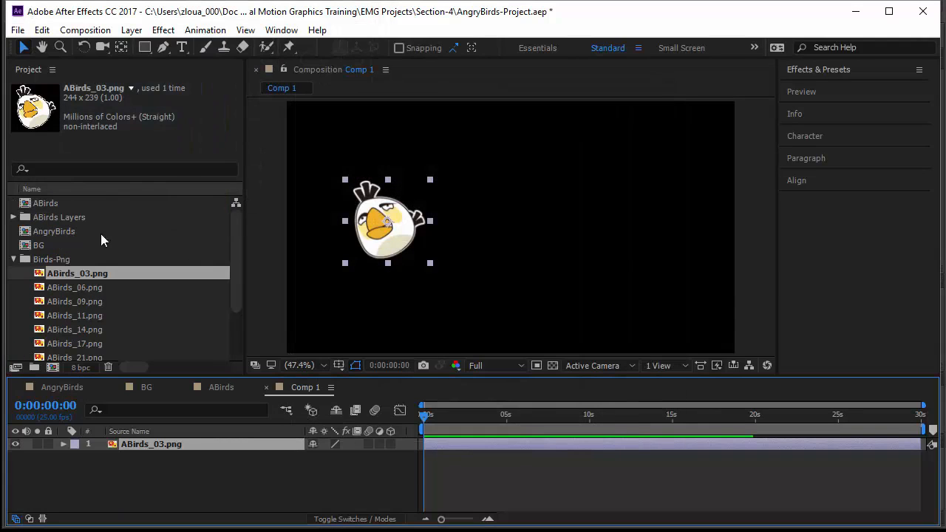
pyautogui.click(14, 218)
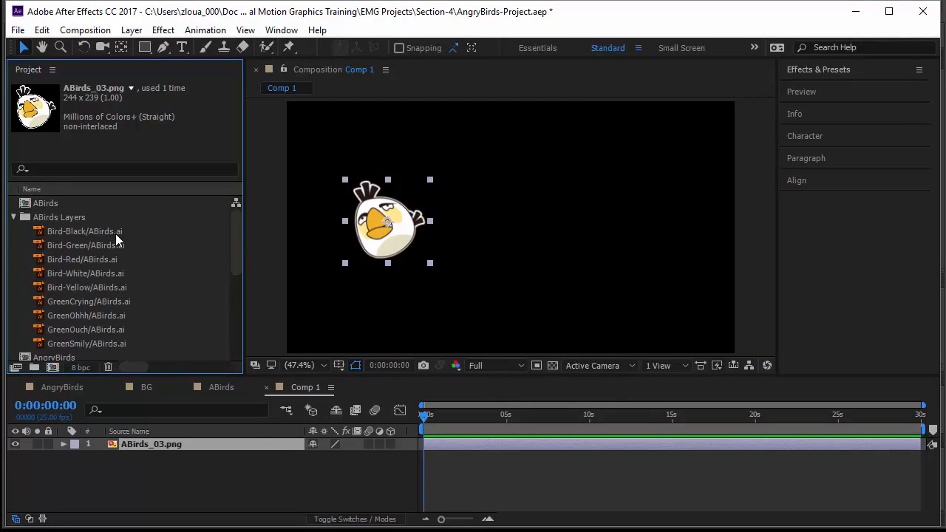
pyautogui.click(94, 275)
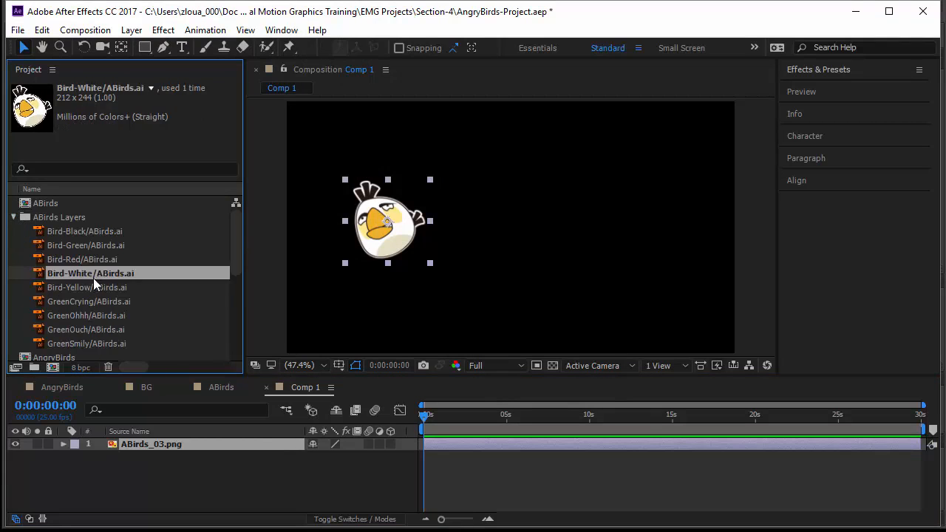
pyautogui.moveTo(96, 274); pyautogui.dragTo(129, 476)
pyautogui.click(388, 234)
pyautogui.moveTo(388, 234); pyautogui.dragTo(434, 240)
# Select both bird layers and enlarge their scale together to 356%.
pyautogui.click(385, 182)
pyautogui.moveTo(372, 176); pyautogui.dragTo(551, 278)
pyautogui.press('s')
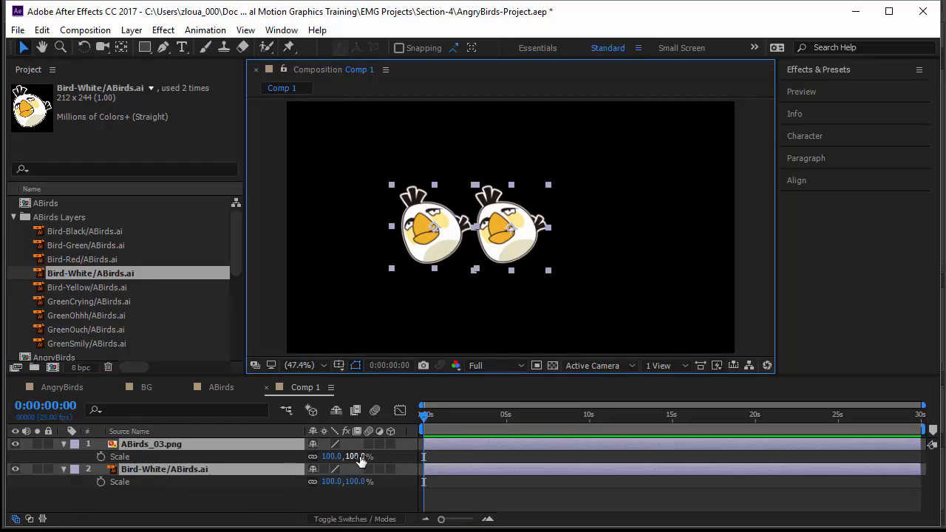
pyautogui.moveTo(352, 456); pyautogui.dragTo(551, 479)
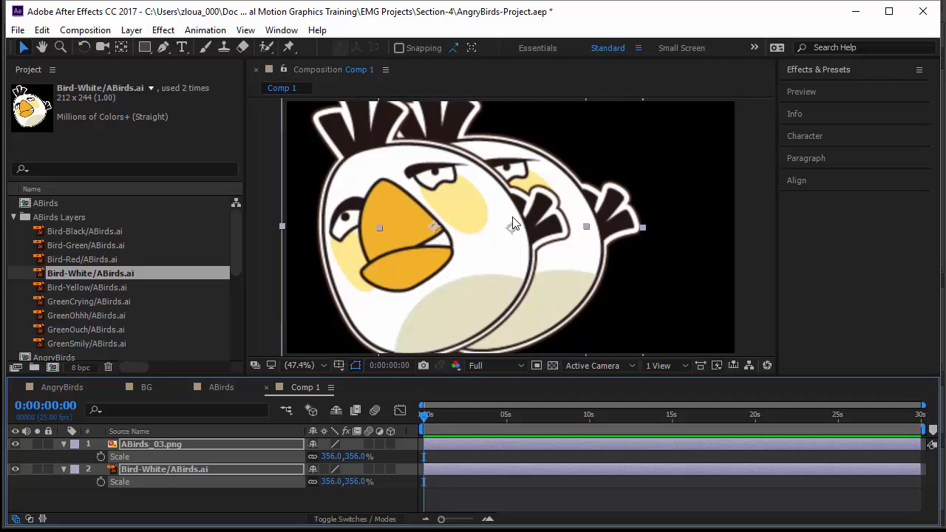
# Reposition the Bird-White bird to the right of the PNG bird and stack its layer above ABirds_03.png.
pyautogui.click(597, 322)
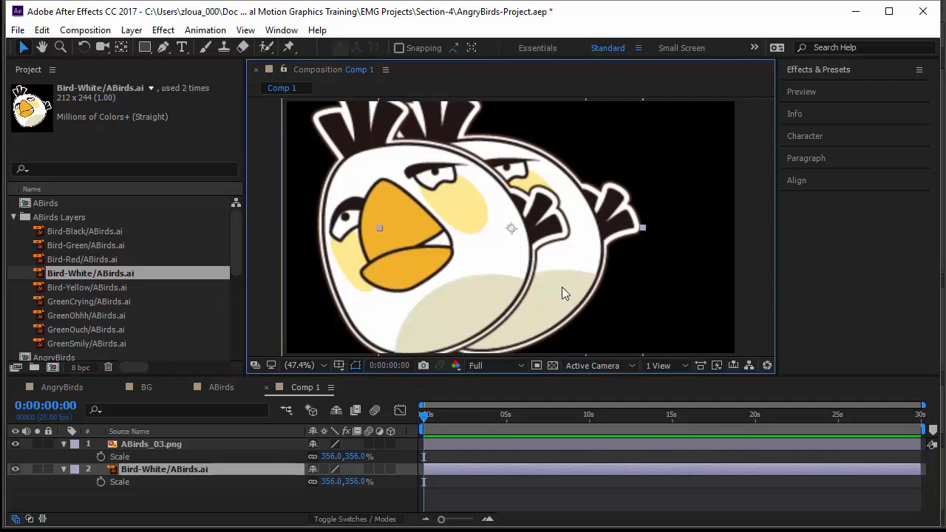
pyautogui.moveTo(561, 288); pyautogui.dragTo(719, 272)
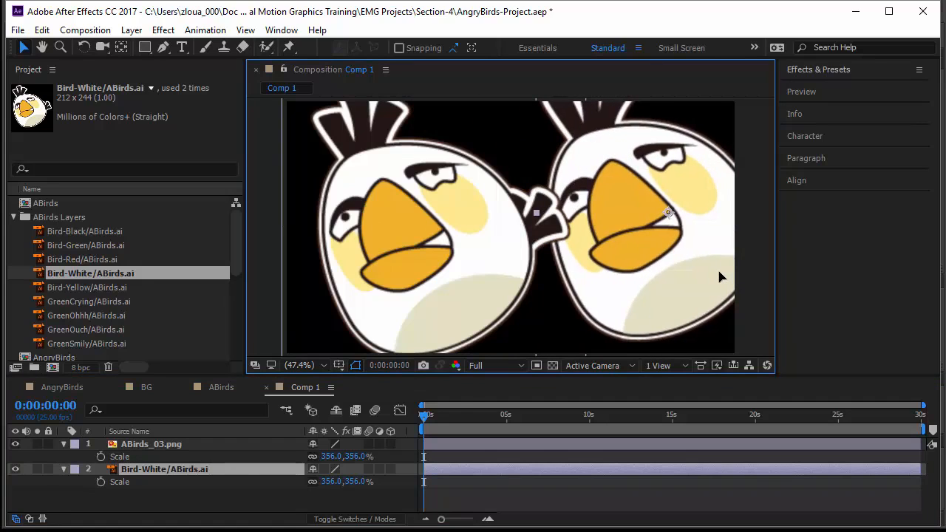
pyautogui.moveTo(213, 471); pyautogui.dragTo(214, 444)
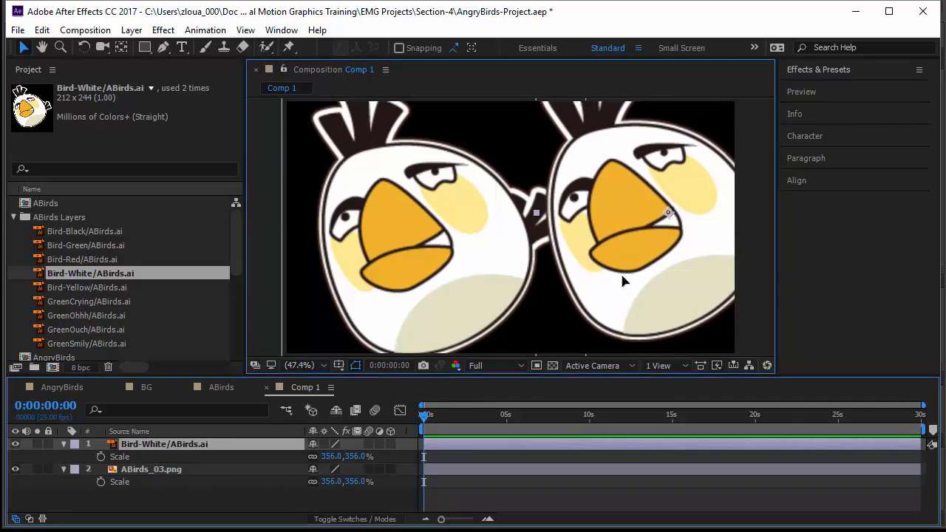
pyautogui.moveTo(623, 281); pyautogui.dragTo(567, 274)
# Enlarge both bird layers together to a scale of 465% to compare their edge quality.
pyautogui.click(363, 278)
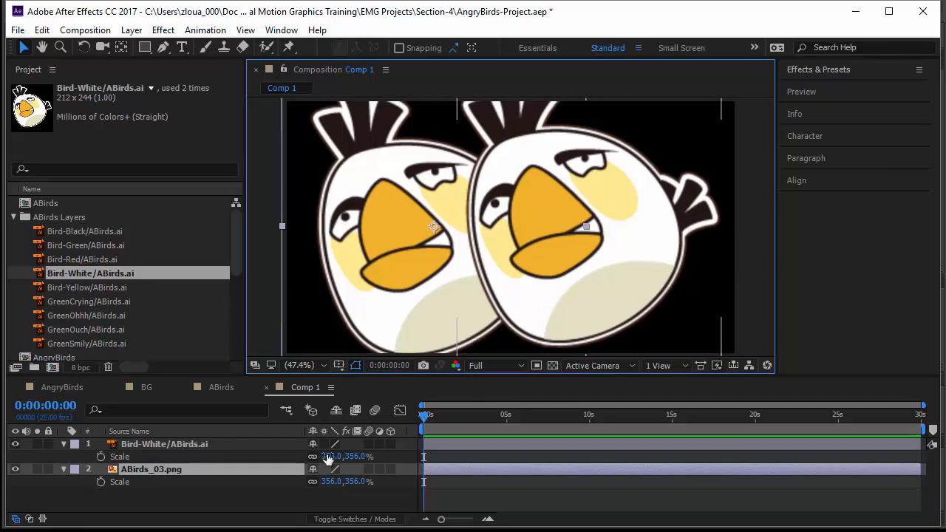
pyautogui.keyDown('shift'); pyautogui.click(191, 443); pyautogui.keyUp('shift')
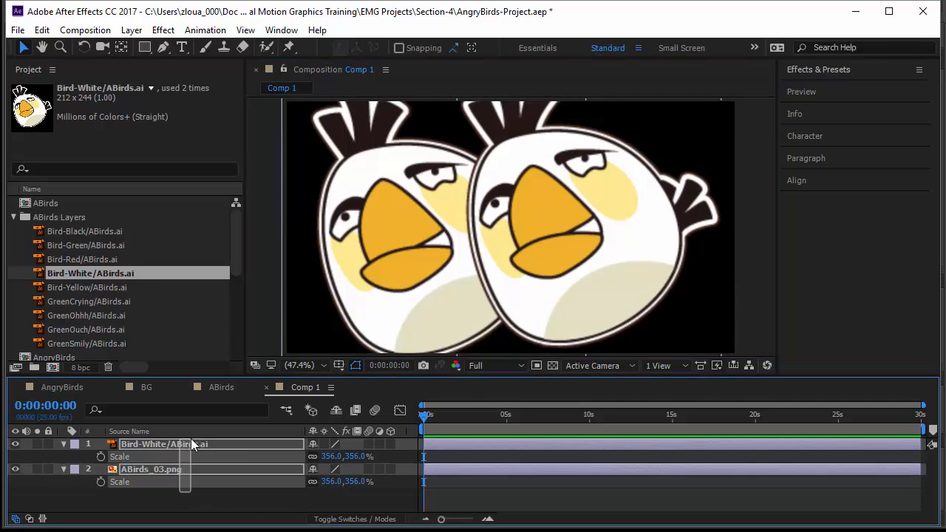
pyautogui.moveTo(349, 456); pyautogui.dragTo(480, 461)
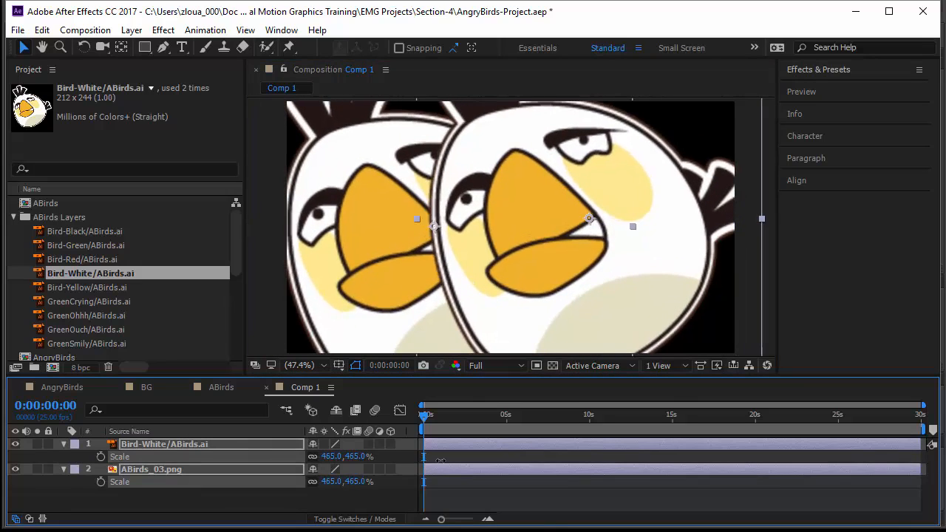
pyautogui.click(551, 503)
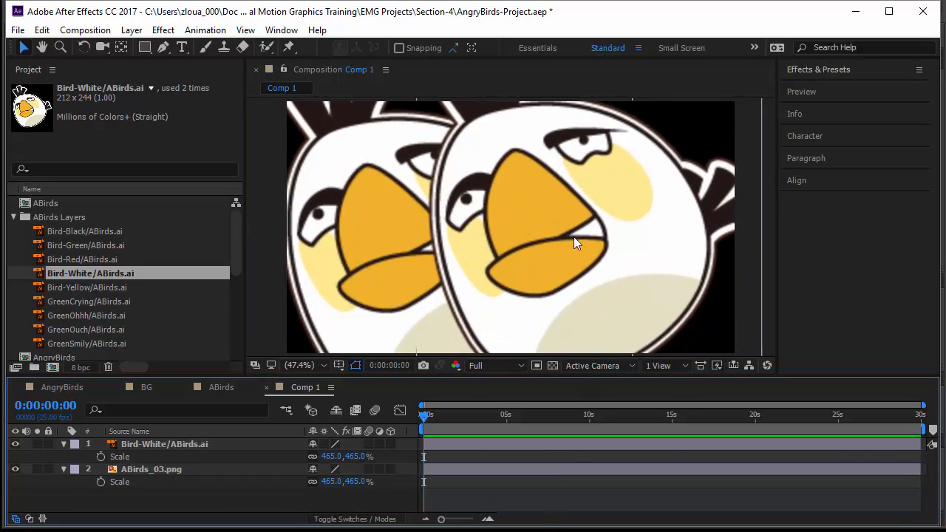
# Turn on continuous rasterization for the Bird-White/ABirds.ai layer.
pyautogui.click(373, 284)
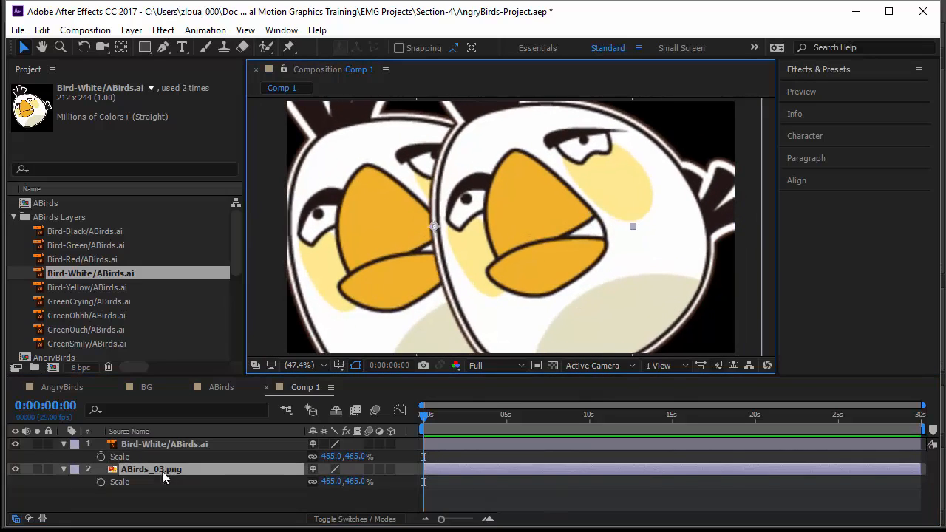
pyautogui.click(204, 441)
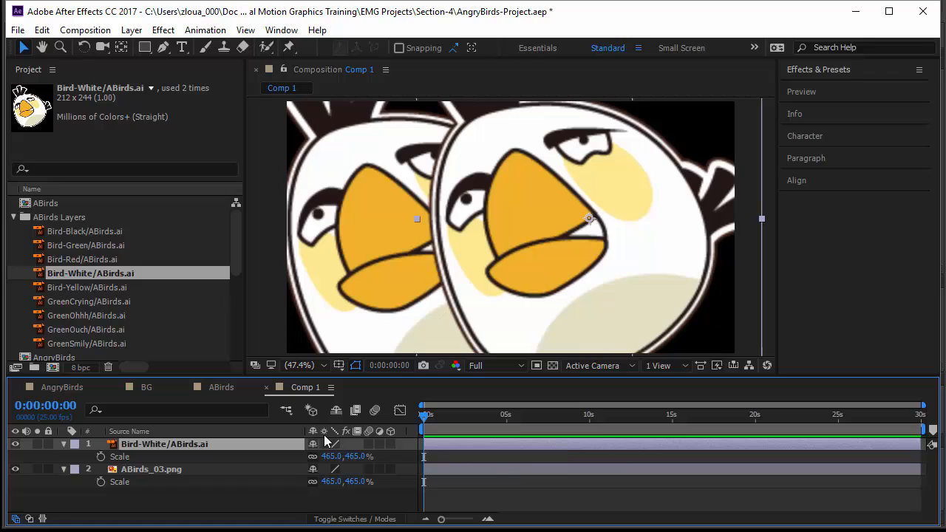
pyautogui.click(325, 443)
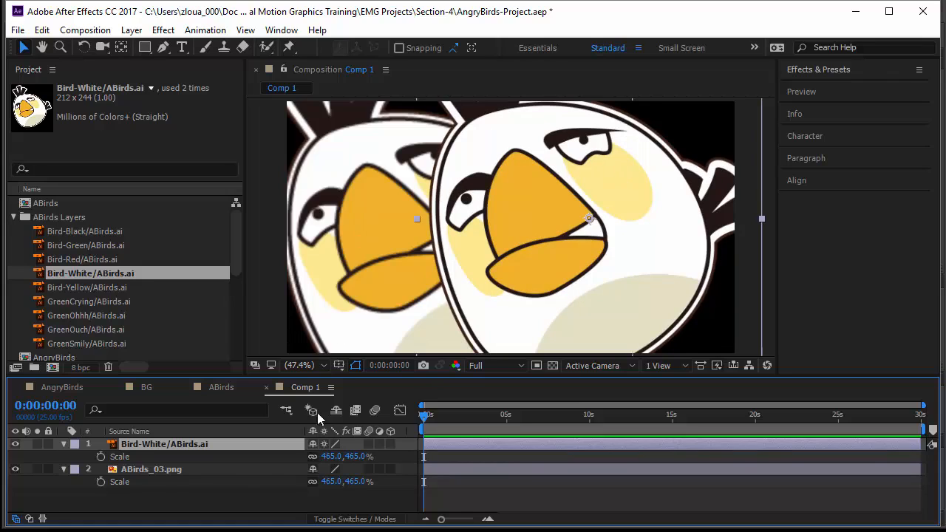
# Set the scale of both bird layers to 50% and move the Bird-White bird right next to the PNG bird.
pyautogui.click(192, 470)
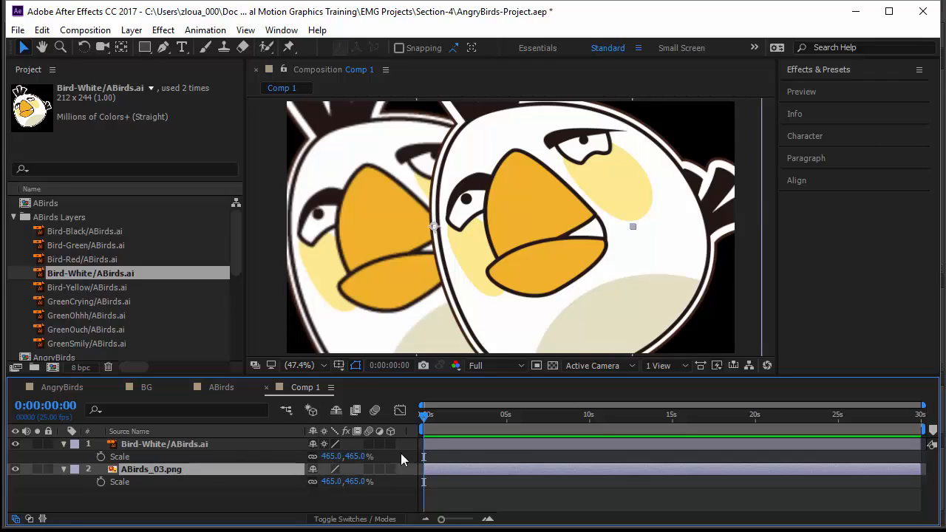
pyautogui.click(331, 456)
pyautogui.write('50')
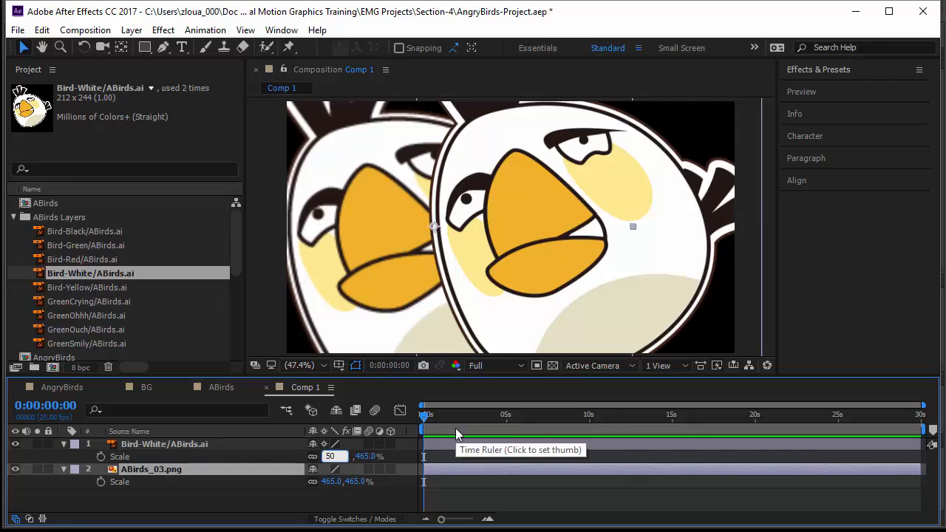
pyautogui.press('Return')
pyautogui.click(332, 482)
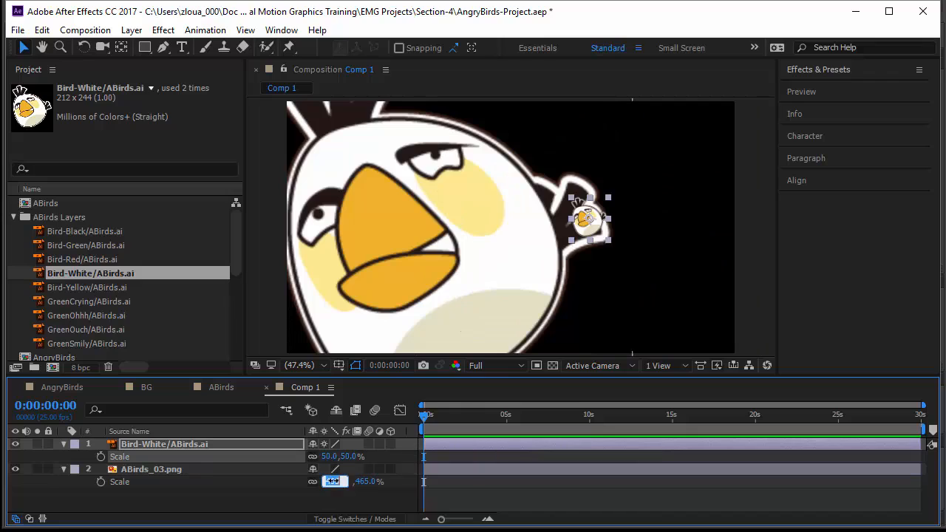
pyautogui.write('50')
pyautogui.press('Return')
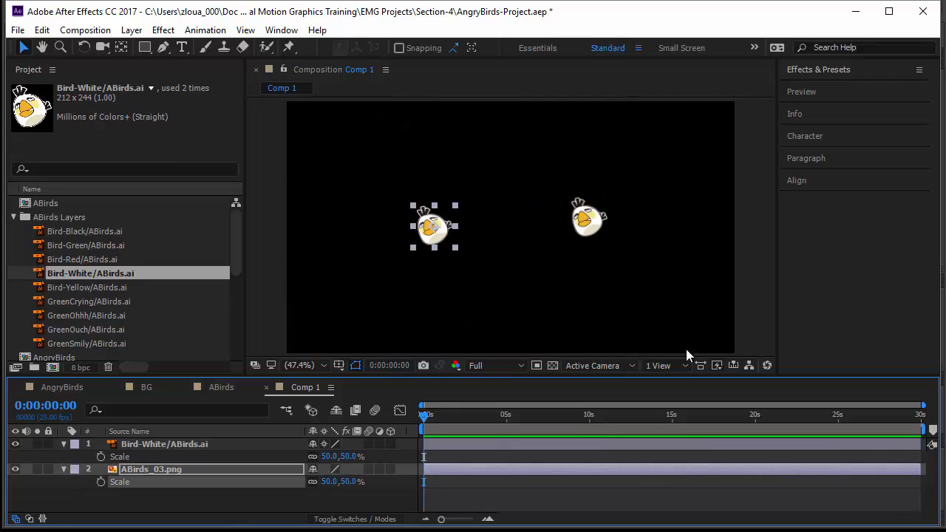
pyautogui.click(621, 257)
pyautogui.moveTo(585, 219); pyautogui.dragTo(479, 223)
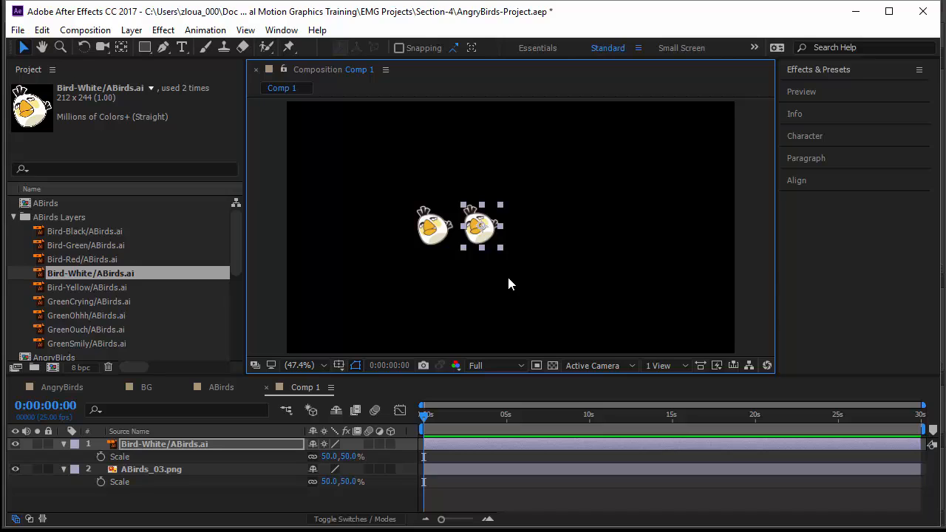
# Review the ABirds Layers folder and compare the transform properties of the Bird-White/ABirds.ai and ABirds_03.png layers.
pyautogui.click(13, 217)
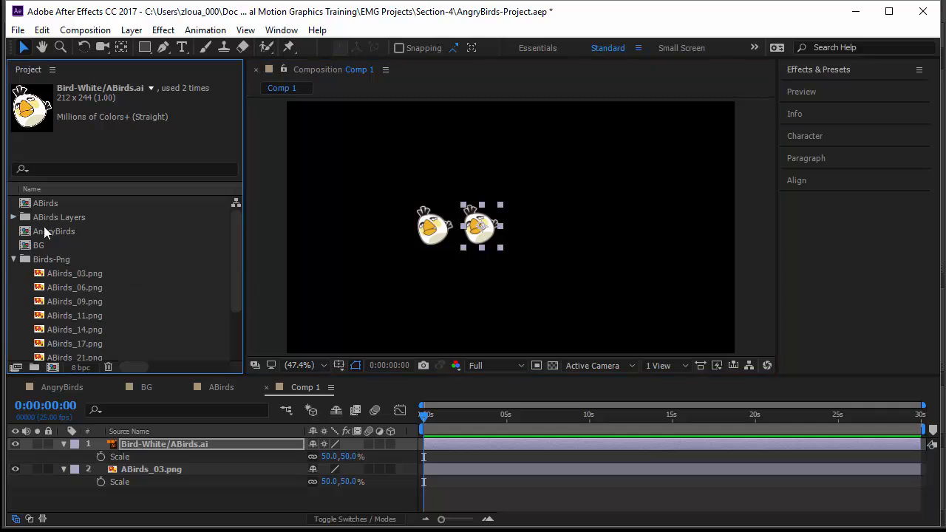
pyautogui.click(77, 218)
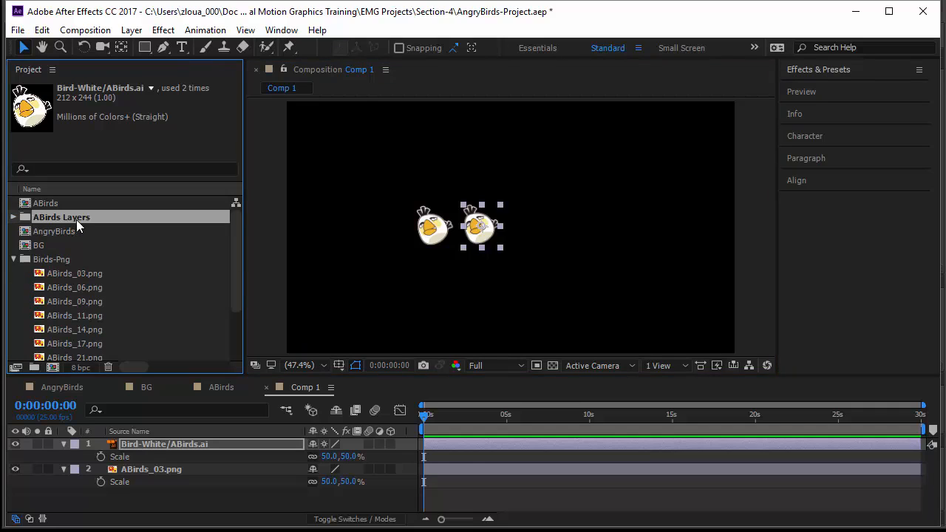
pyautogui.click(138, 445)
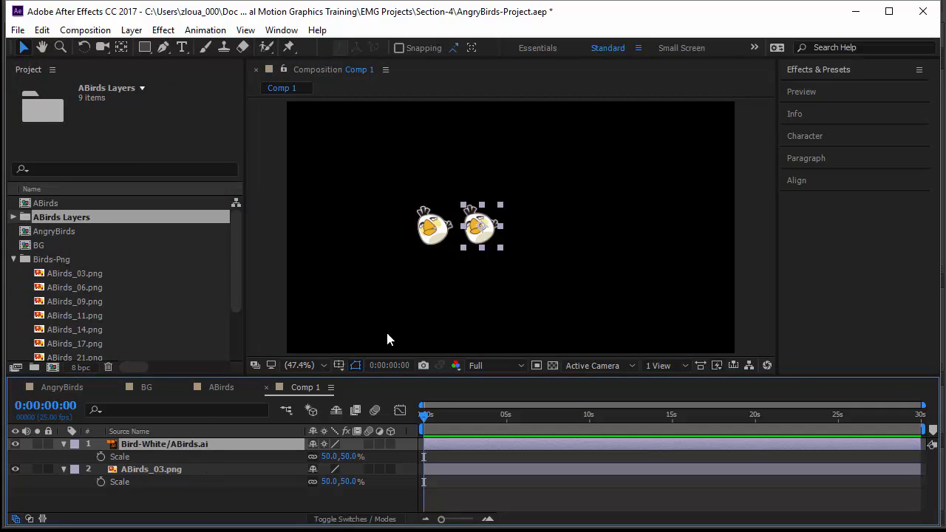
pyautogui.click(64, 443)
pyautogui.click(63, 444)
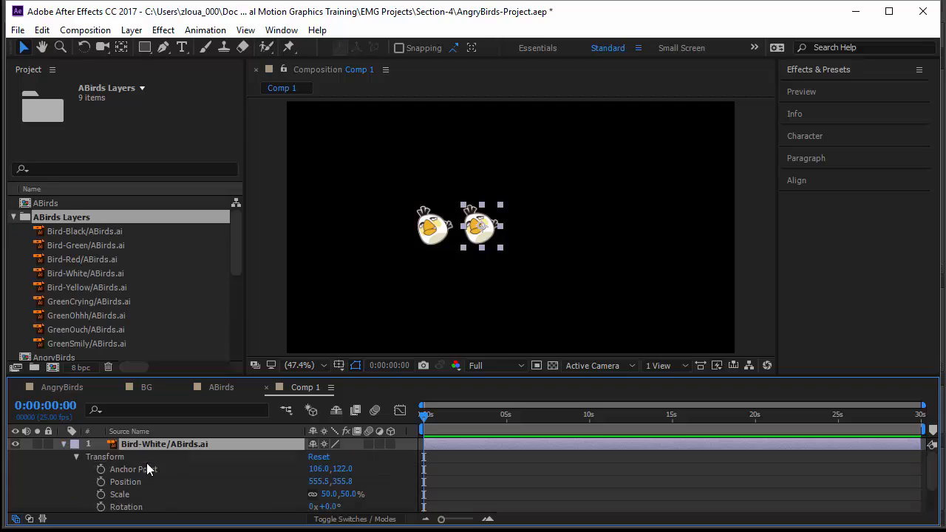
pyautogui.click(64, 444)
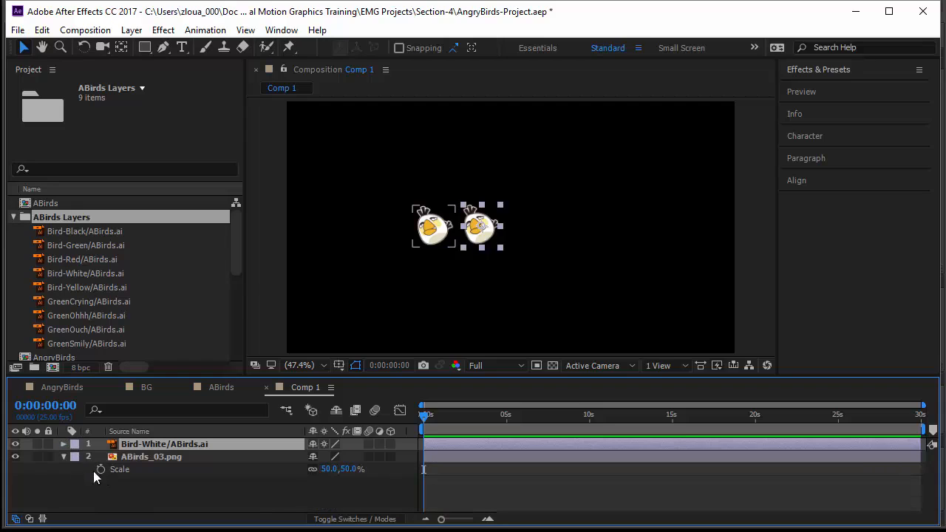
pyautogui.click(63, 456)
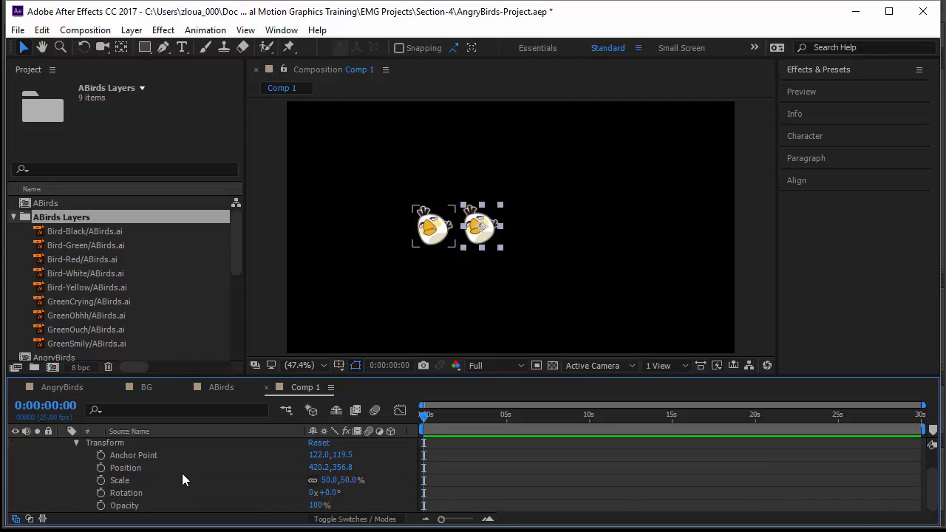
# Collapse the ABirds Layers and Birds-Png project folders and switch to the AngryBirds composition.
pyautogui.click(97, 290)
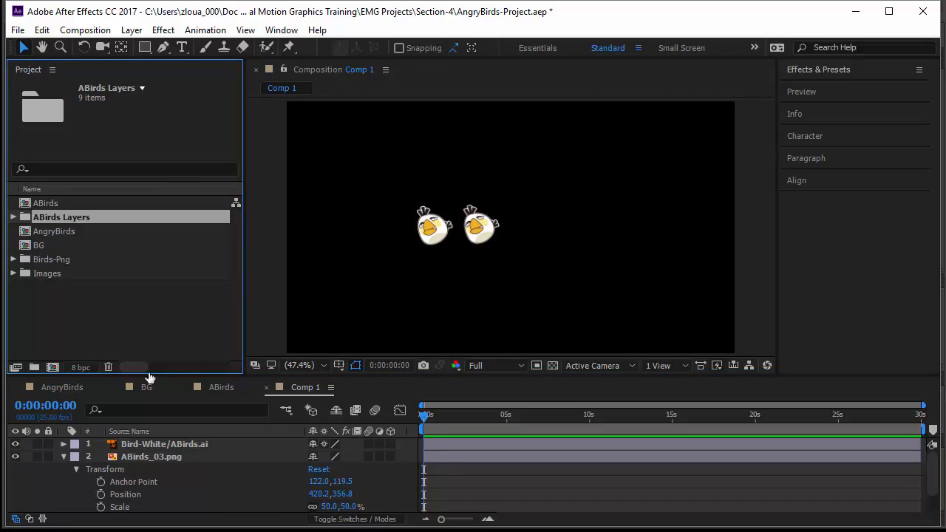
pyautogui.click(67, 387)
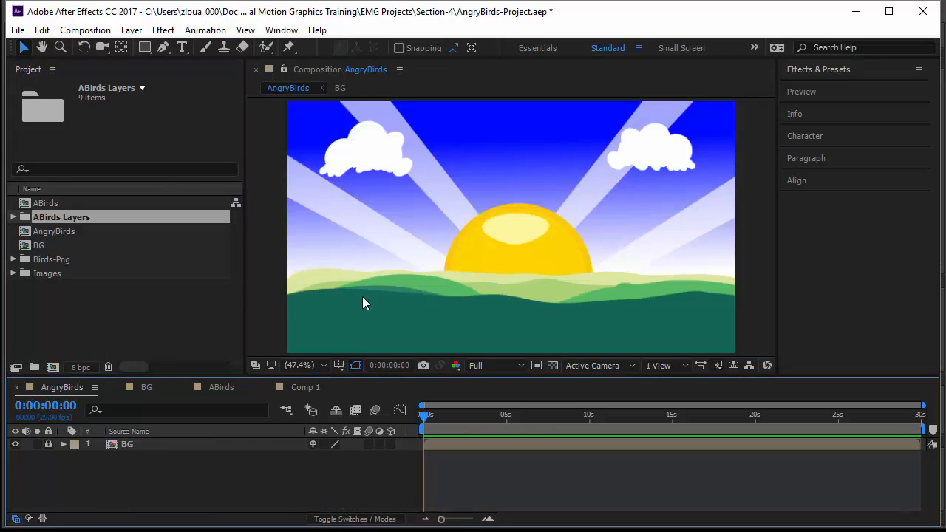